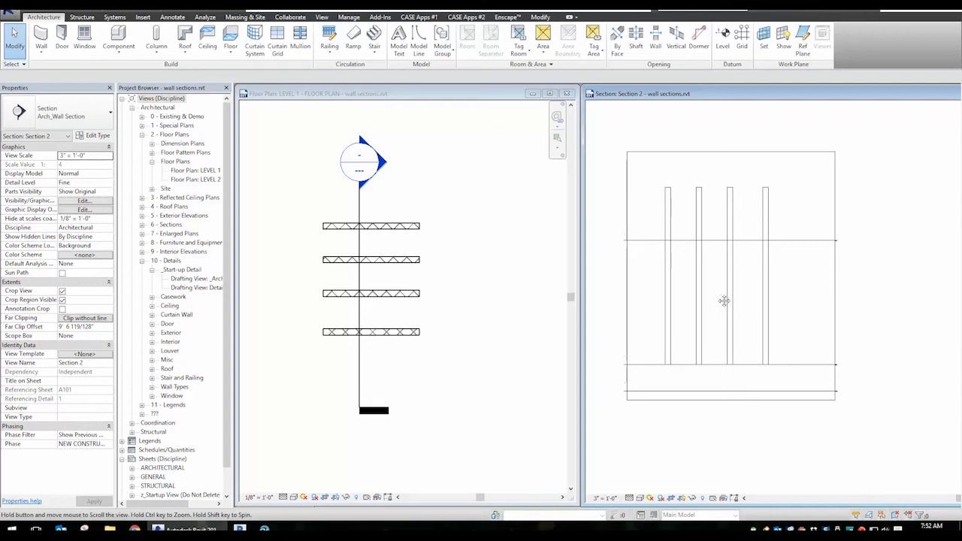
- Select the top 8" CMU wall and open its structure layer's Masonry - Concrete Masonry Units material graphics
scroll(724, 300, "up", 3)
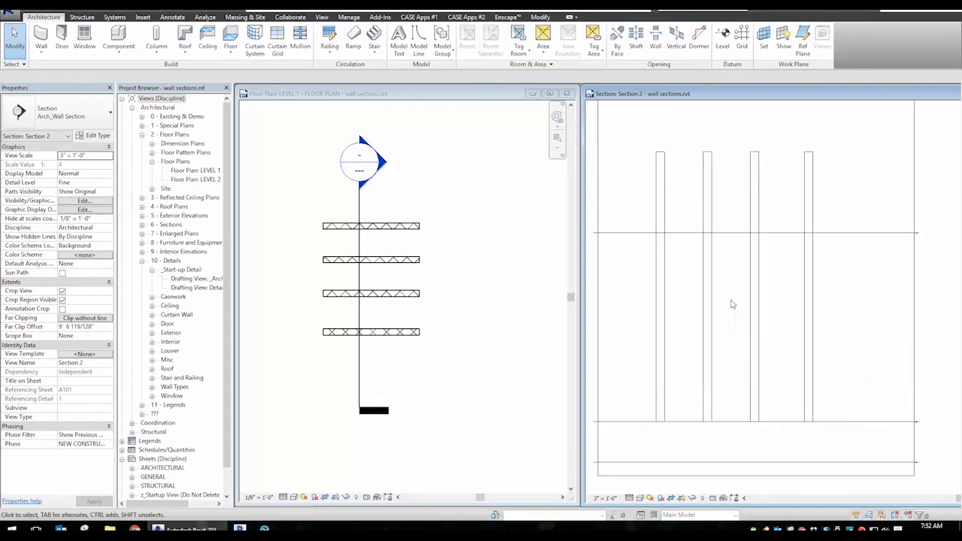
scroll(732, 304, "down", 1)
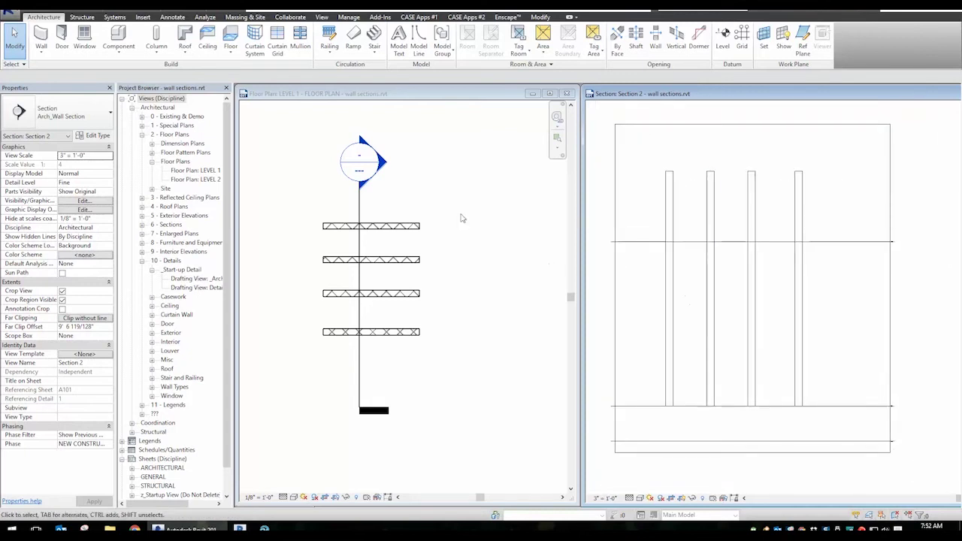
left_click(398, 229)
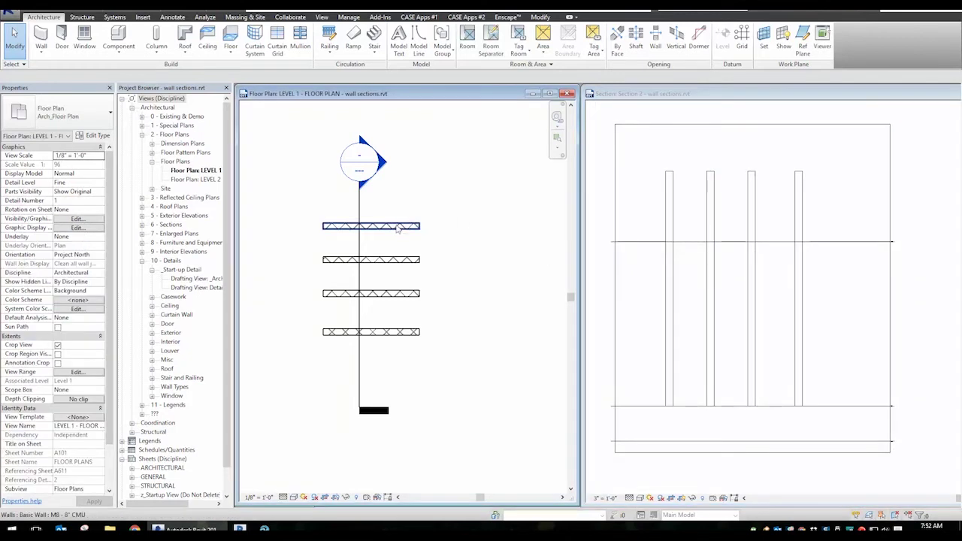
left_click(399, 230)
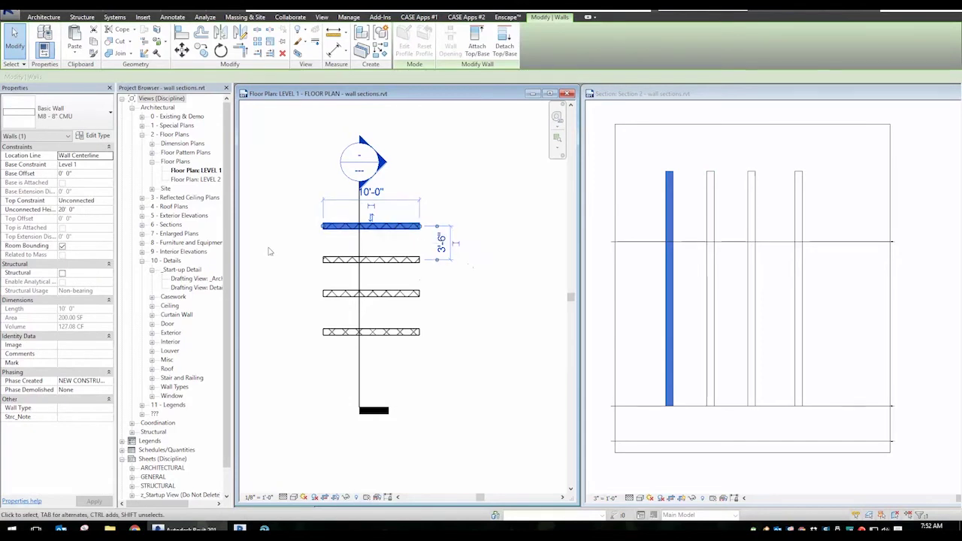
left_click(94, 135)
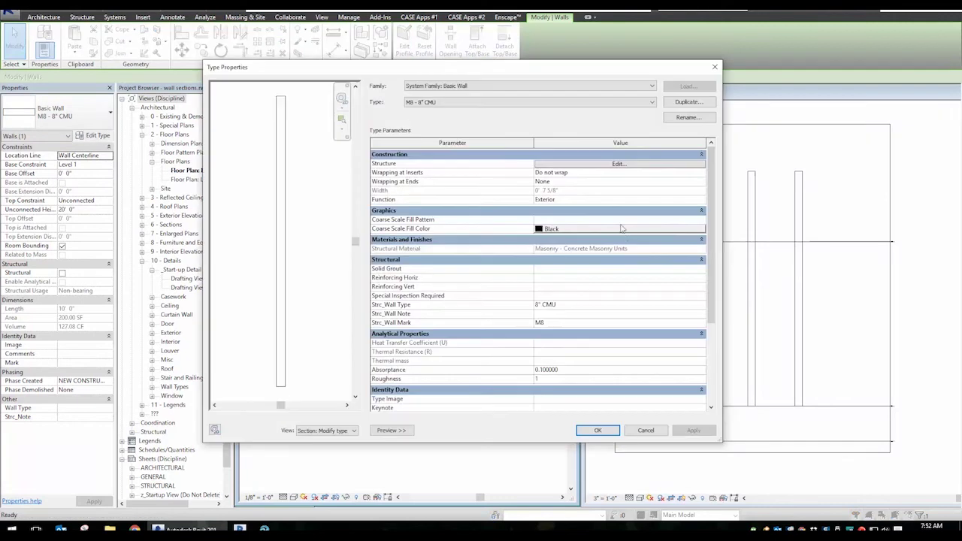
left_click(618, 164)
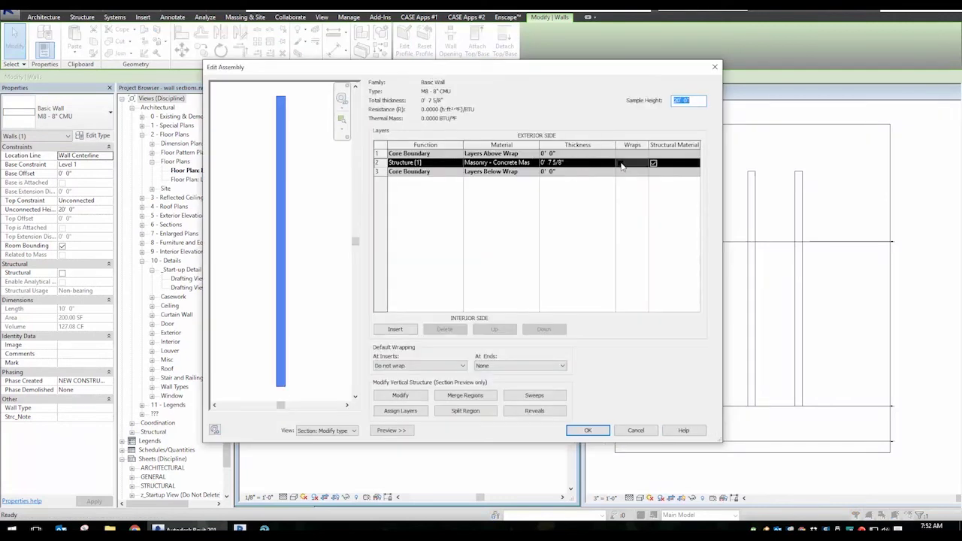
left_click(536, 162)
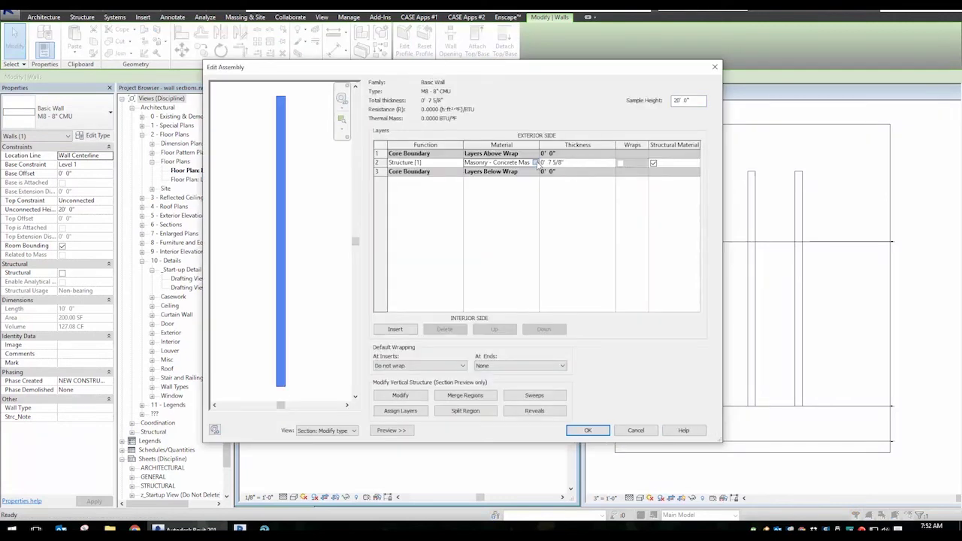
left_click(536, 162)
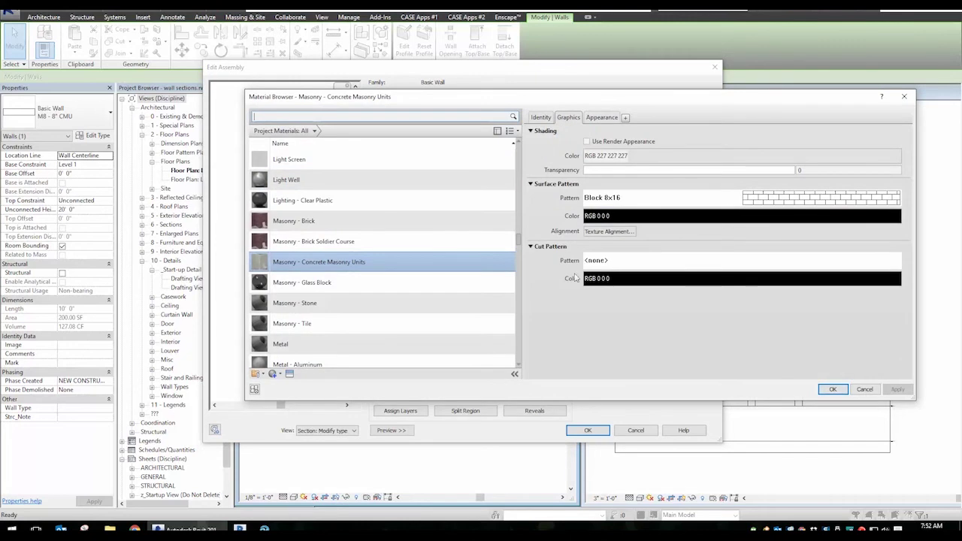
- Give the CMU material a Masonry - Concrete Block cut pattern in gray RGB 128 128 128, then close the dialogs
left_click(623, 261)
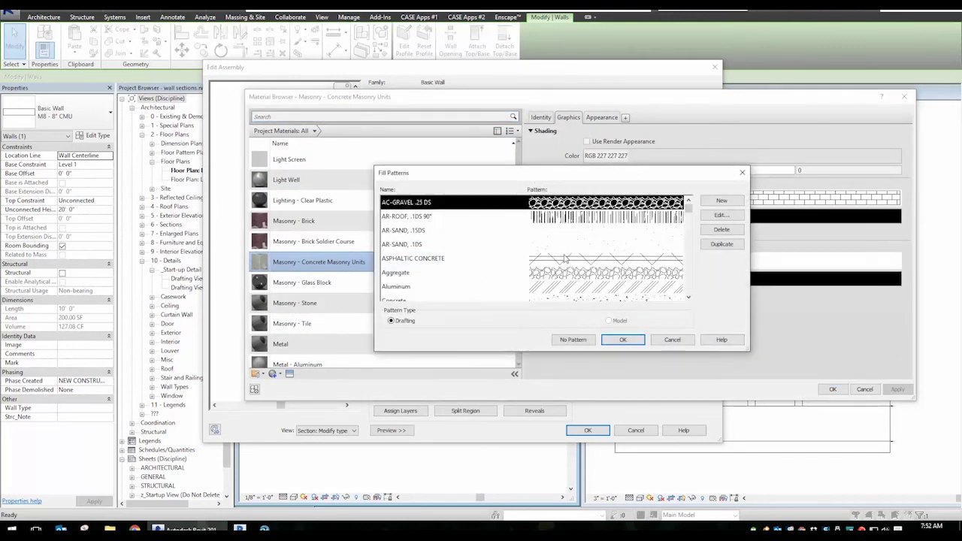
key("s")
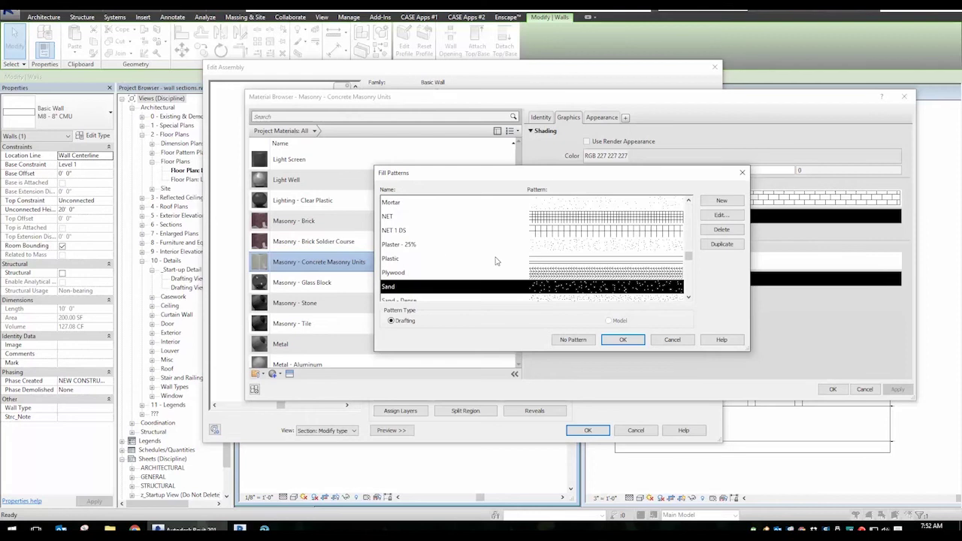
key("m")
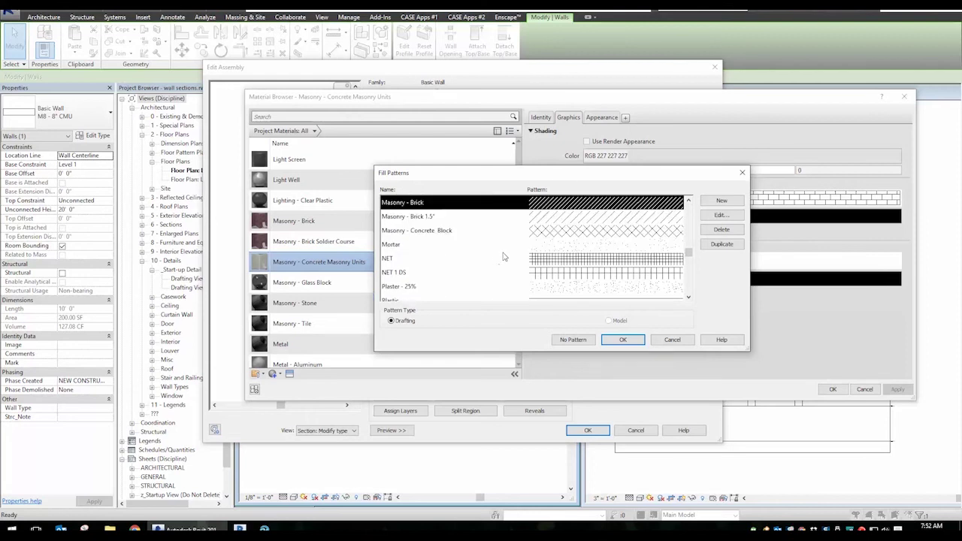
left_click(460, 232)
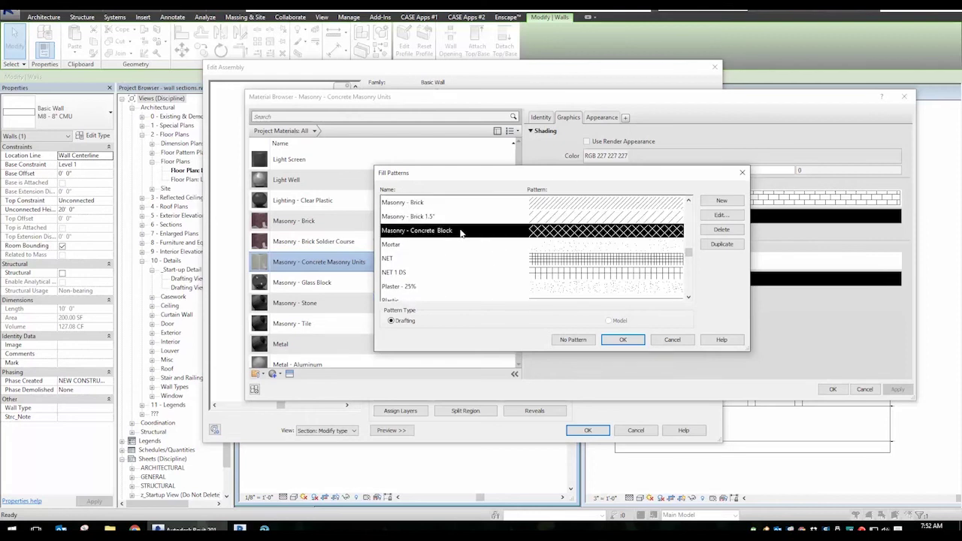
left_click(623, 340)
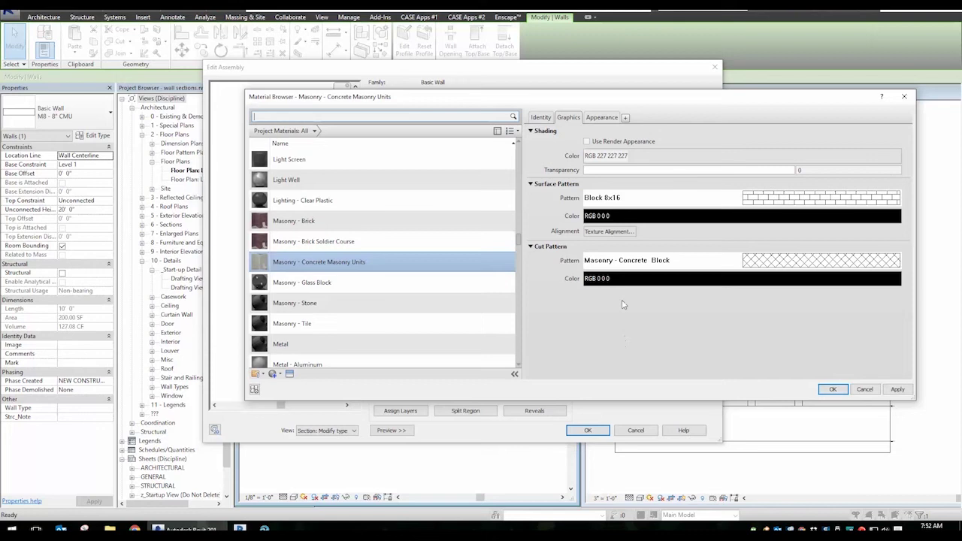
left_click(649, 282)
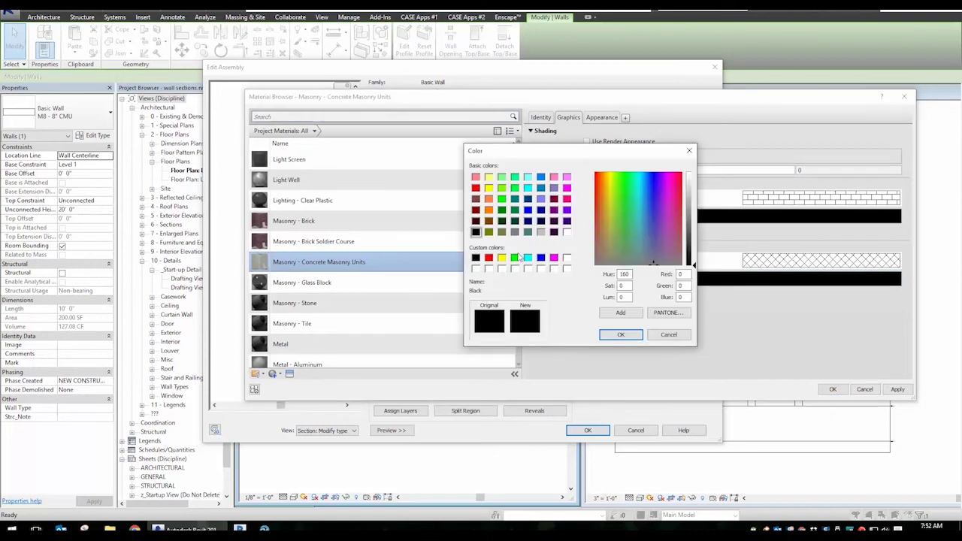
left_click(515, 234)
left_click(620, 334)
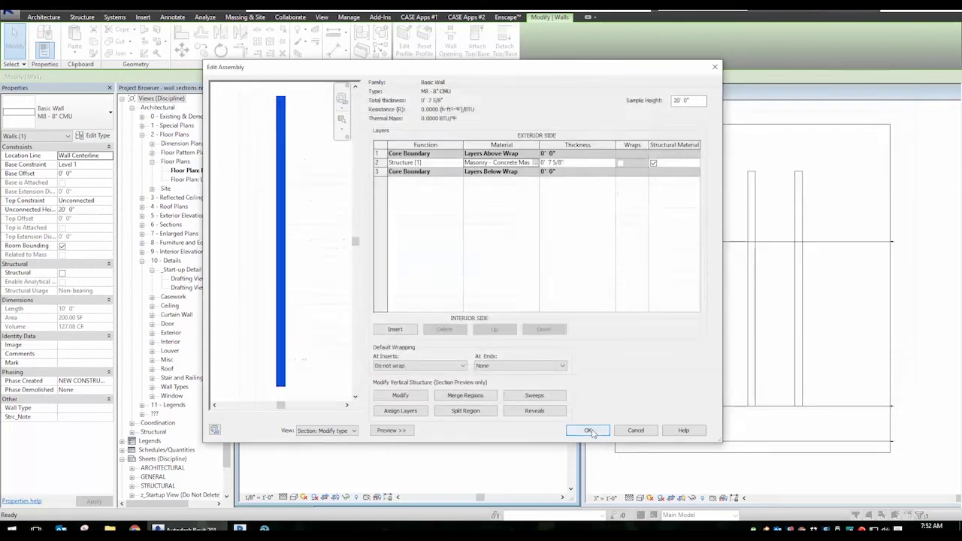
left_click(587, 430)
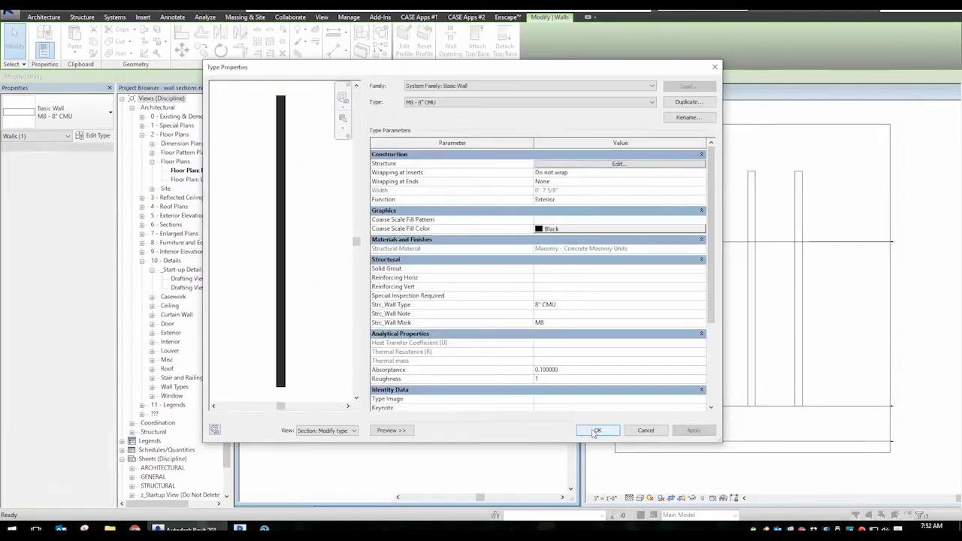
- Close Type Properties, activate Section 2 and set its scale to 1/2" = 1'-0"
left_click(593, 427)
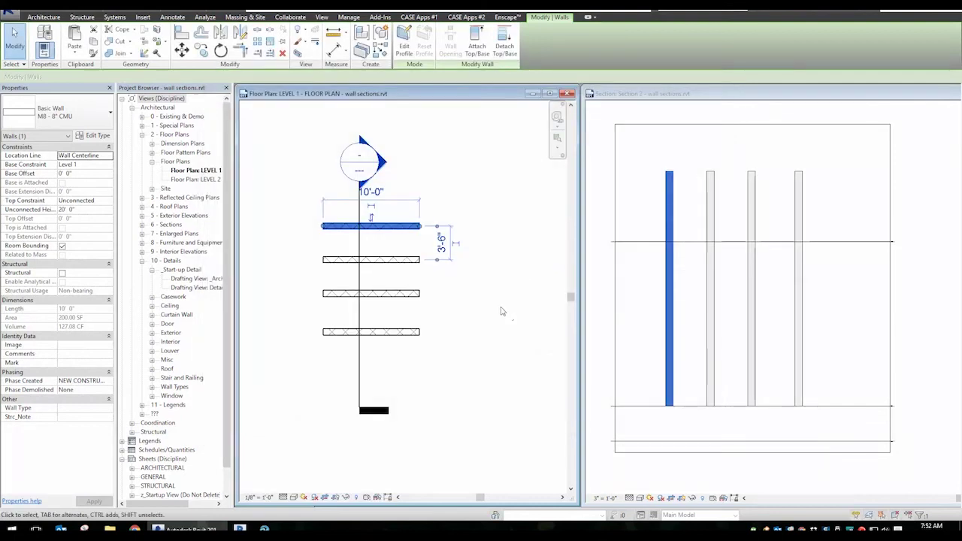
left_click(523, 311)
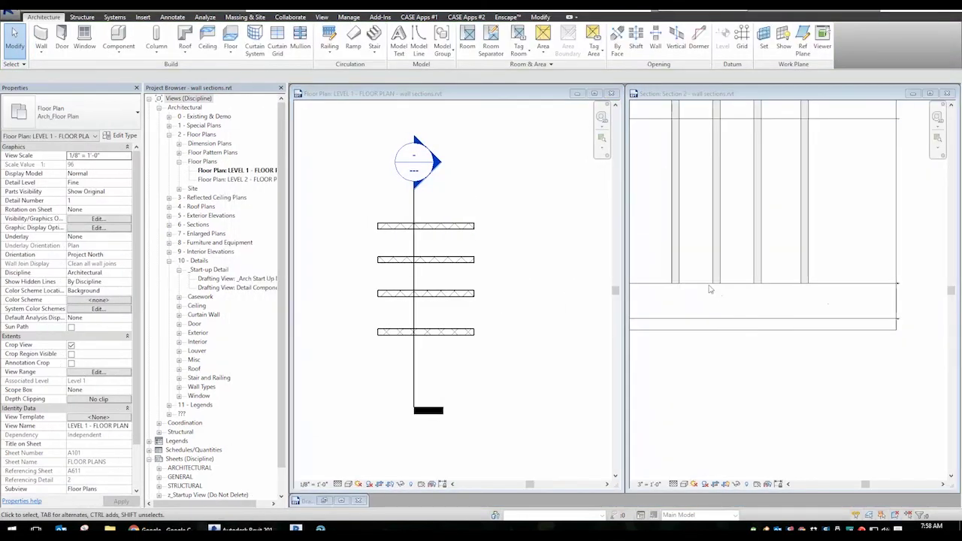
left_click(686, 371)
scroll(686, 372, "up", 5)
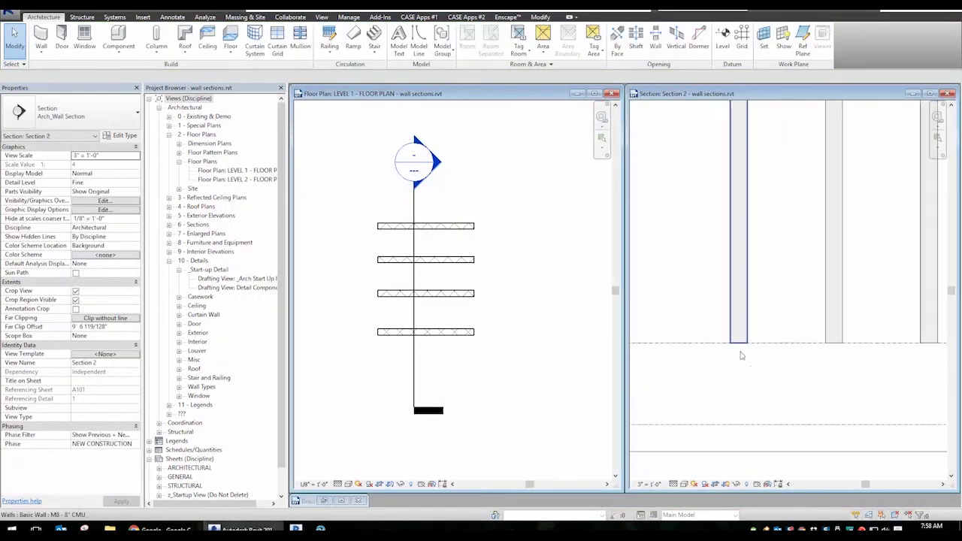
left_click(664, 485)
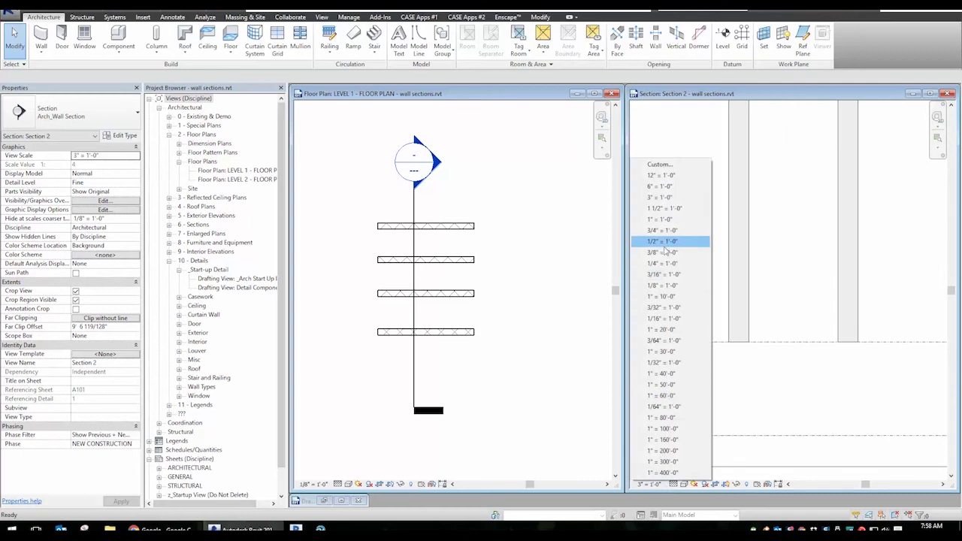
left_click(665, 244)
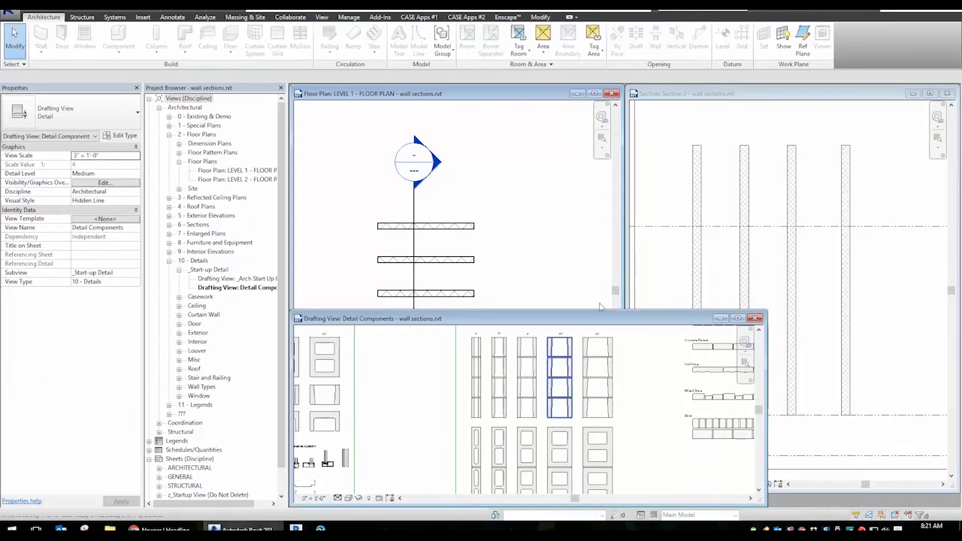
- Select the CMU section repeating detail in the Detail Components drafting view
left_click(714, 286)
left_click(741, 252)
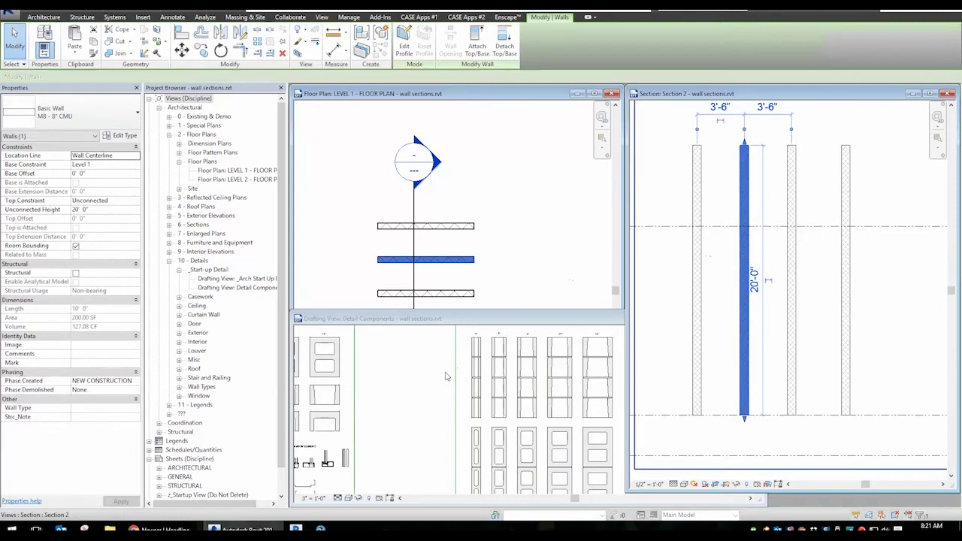
left_click(518, 318)
scroll(519, 342, "up", 2)
left_click(531, 360)
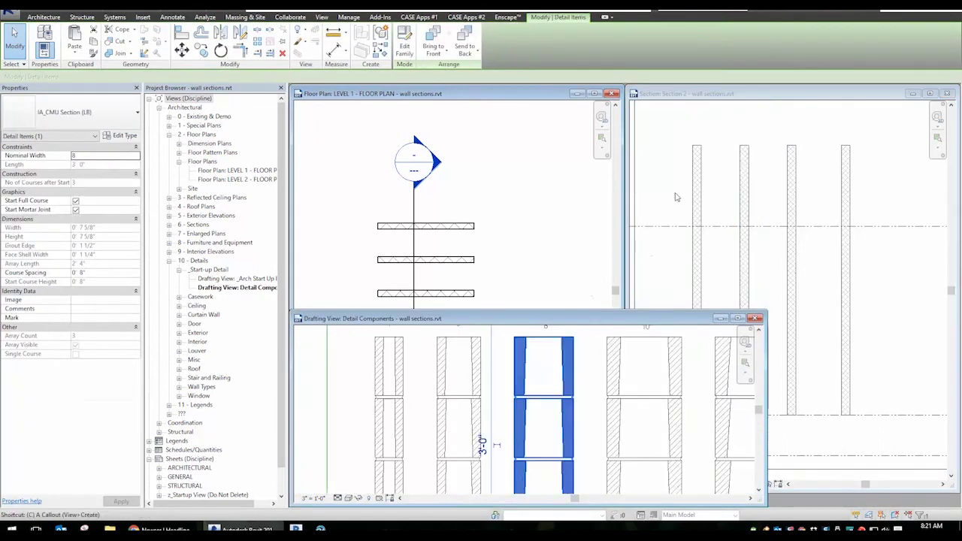
- Use CS to draw an IA_CMU Section detail from the second wall's base to its top in Section 2
key("c")
key("s")
left_click(738, 95)
scroll(710, 278, "up", 3)
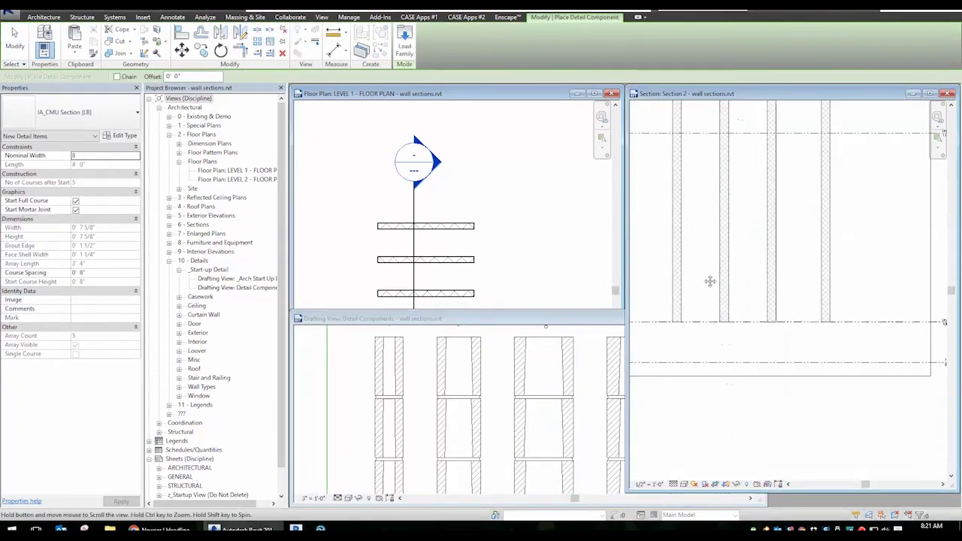
scroll(790, 208, "down", 1)
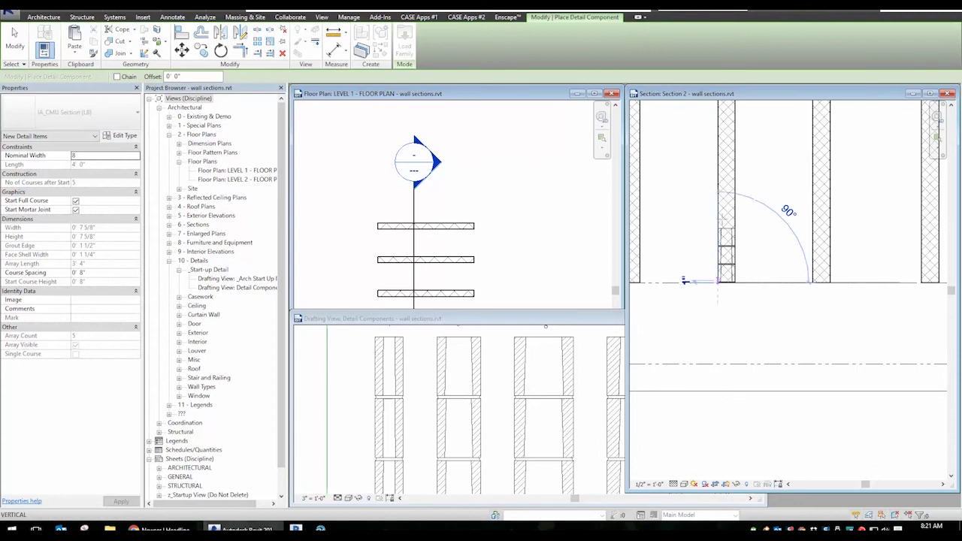
scroll(682, 203, "down", 2)
middle_click_drag(682, 203, 713, 352)
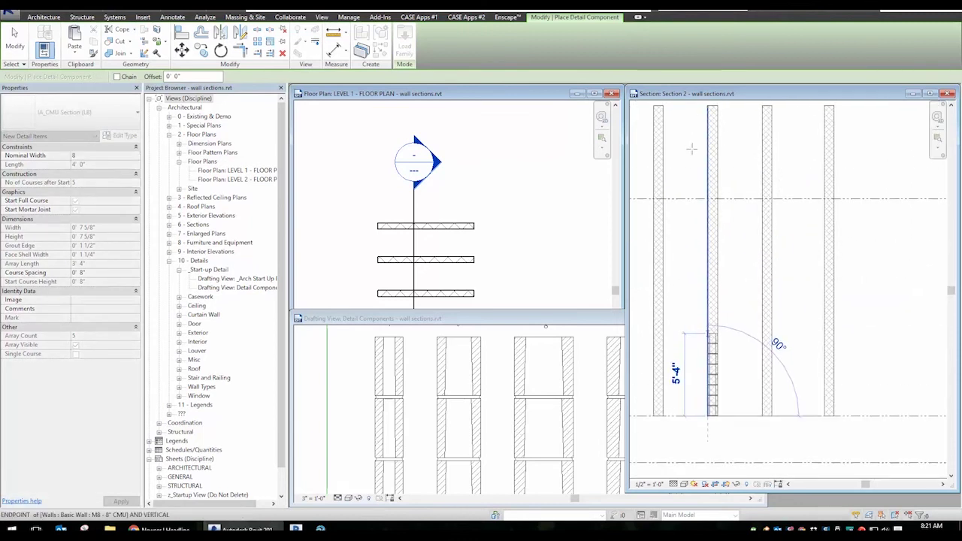
left_click(711, 109)
- Finish placing the detail and pan Section 2 to inspect the block coursing
key("Escape")
key("Escape")
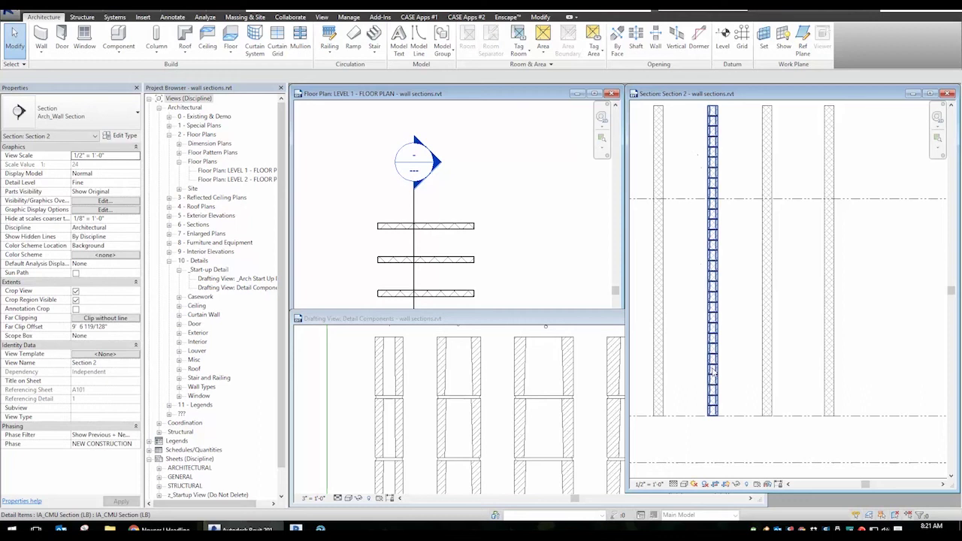
scroll(712, 423, "up", 4)
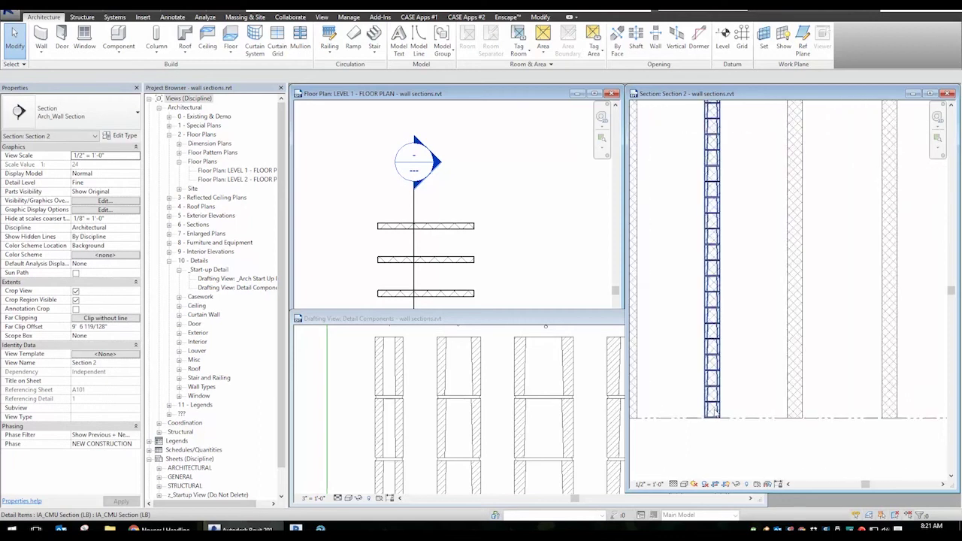
middle_click_drag(768, 368, 755, 315)
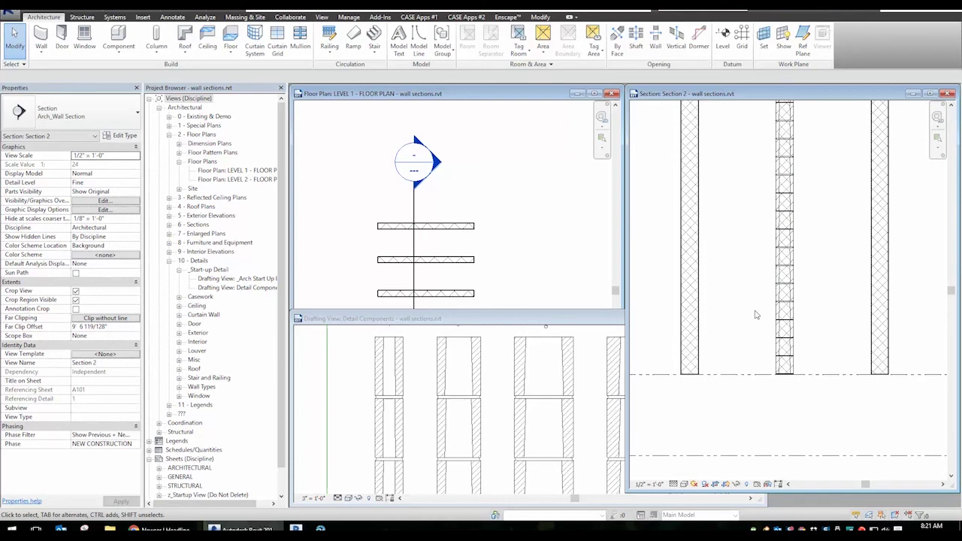
scroll(777, 340, "up", 3)
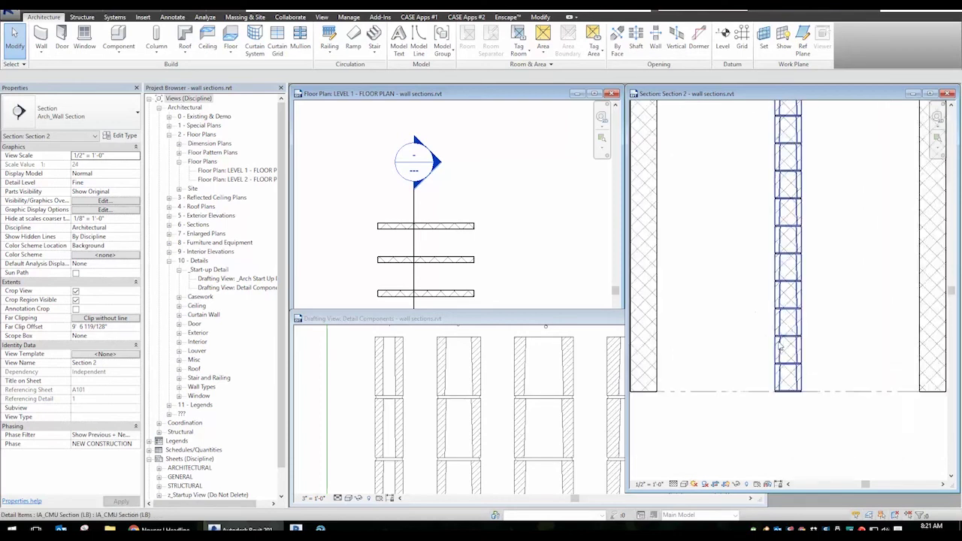
- Filter the selection down to Walls only and hide the centre wall's element in Section 2
left_click(798, 335)
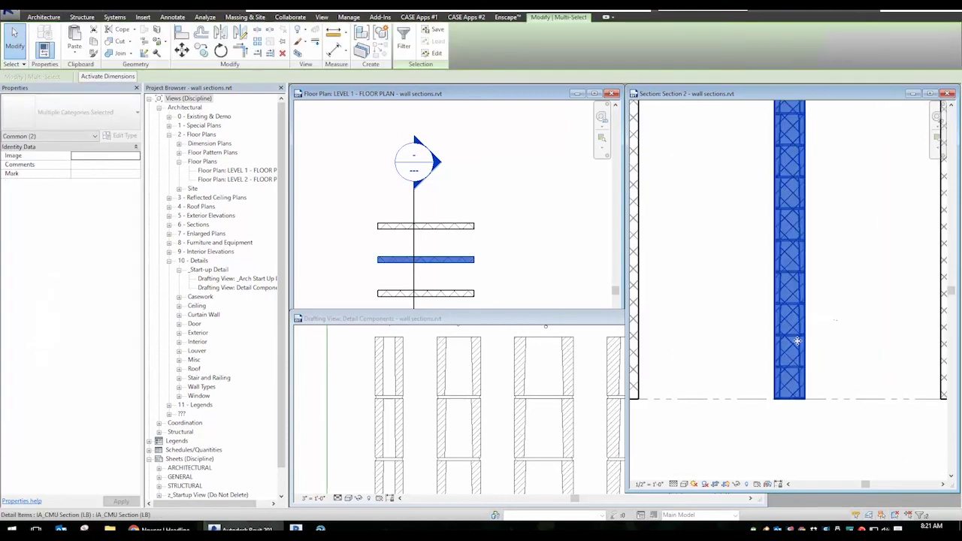
left_click(923, 514)
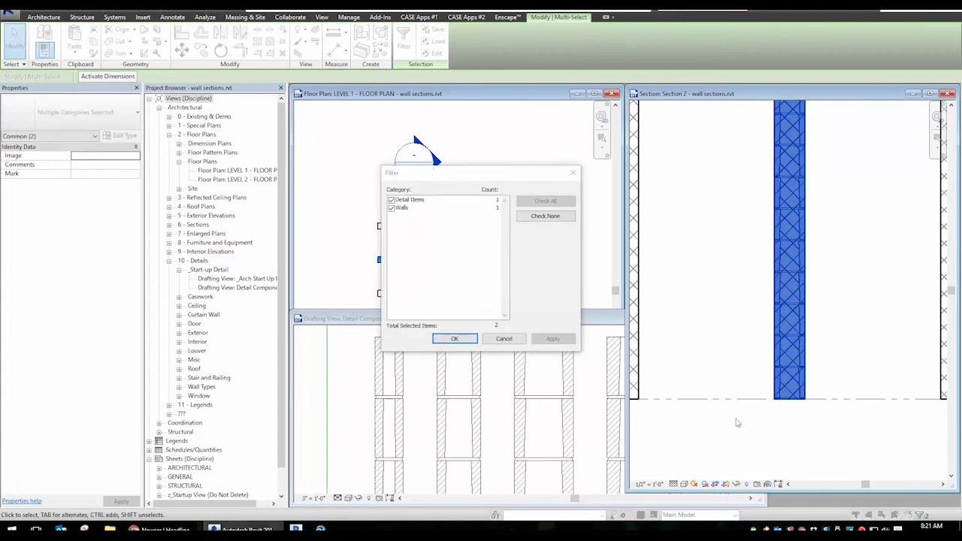
left_click(540, 216)
left_click(391, 200)
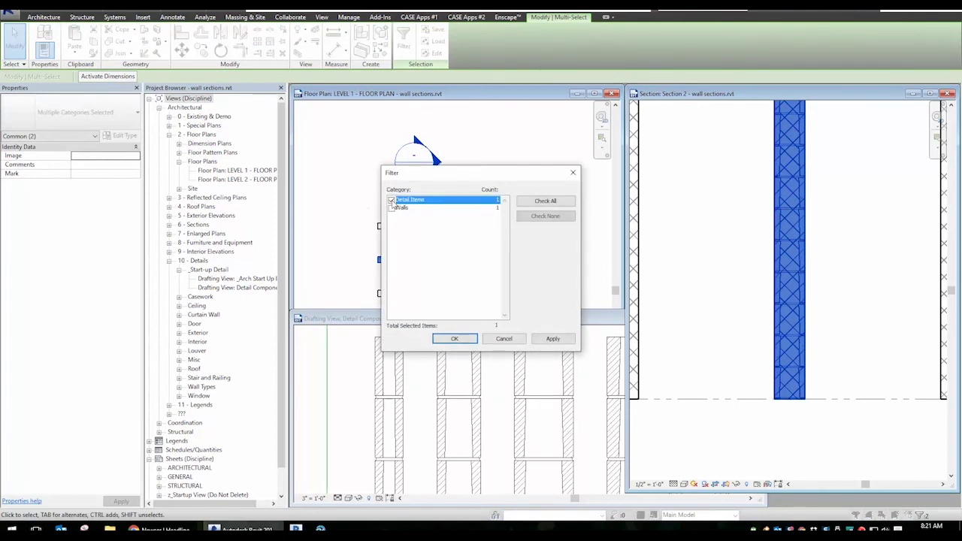
left_click(391, 208)
left_click(391, 200)
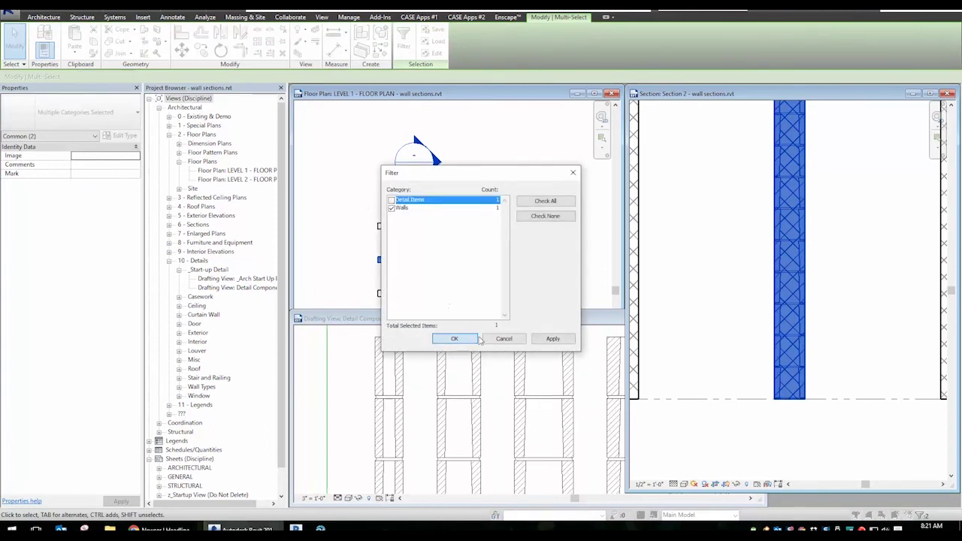
left_click(454, 338)
right_click(803, 216)
mouse_move(835, 289)
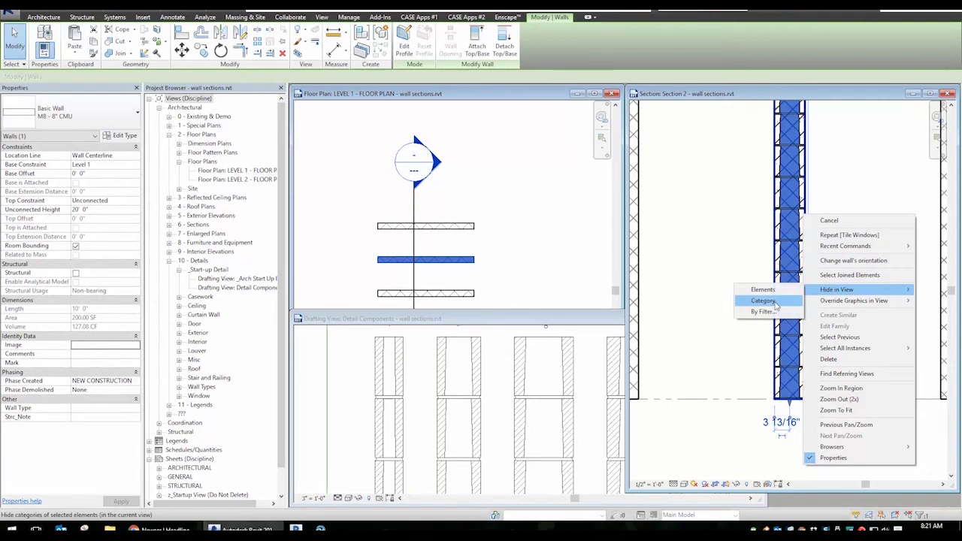
left_click(752, 289)
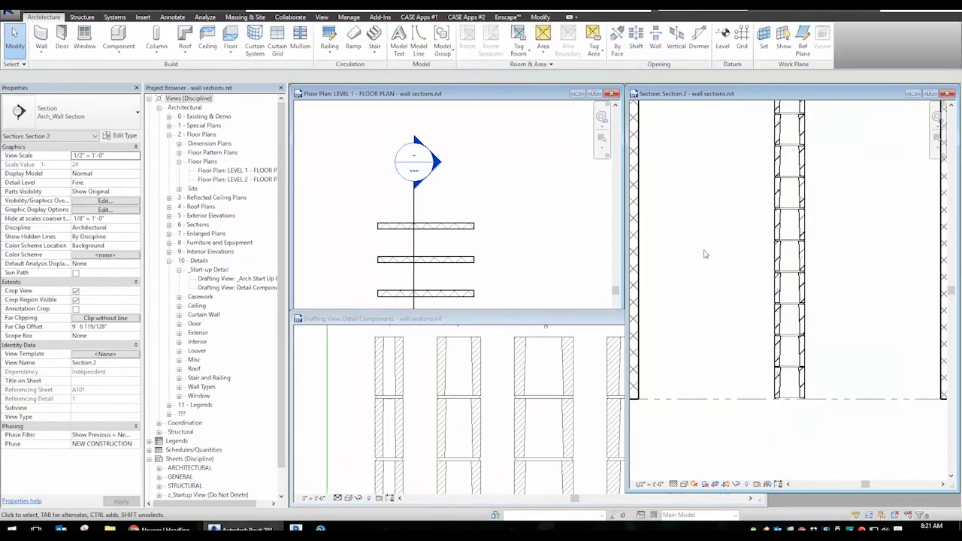
scroll(695, 300, "down", 3)
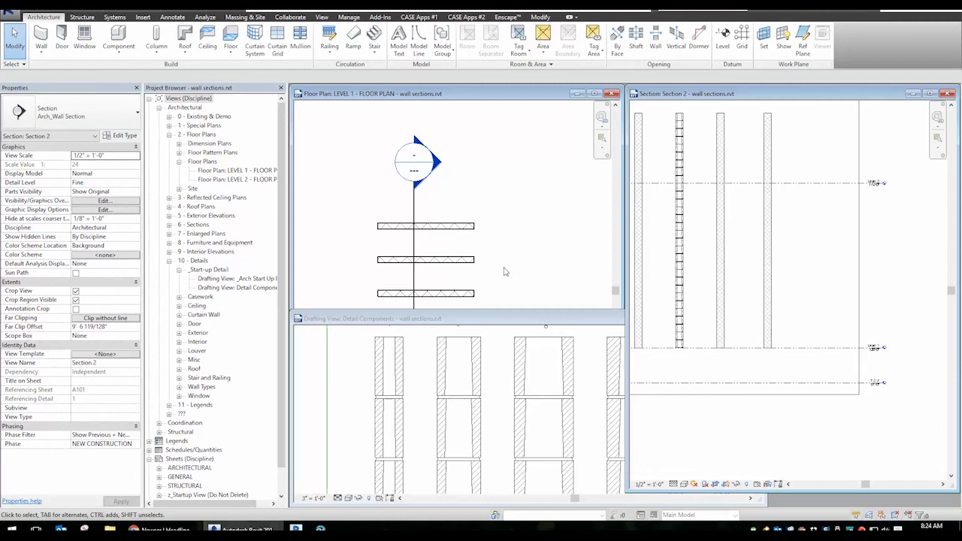
- Duplicate the plain 8" CMU wall's type, appending '- split region approach' to its name
left_click(721, 236)
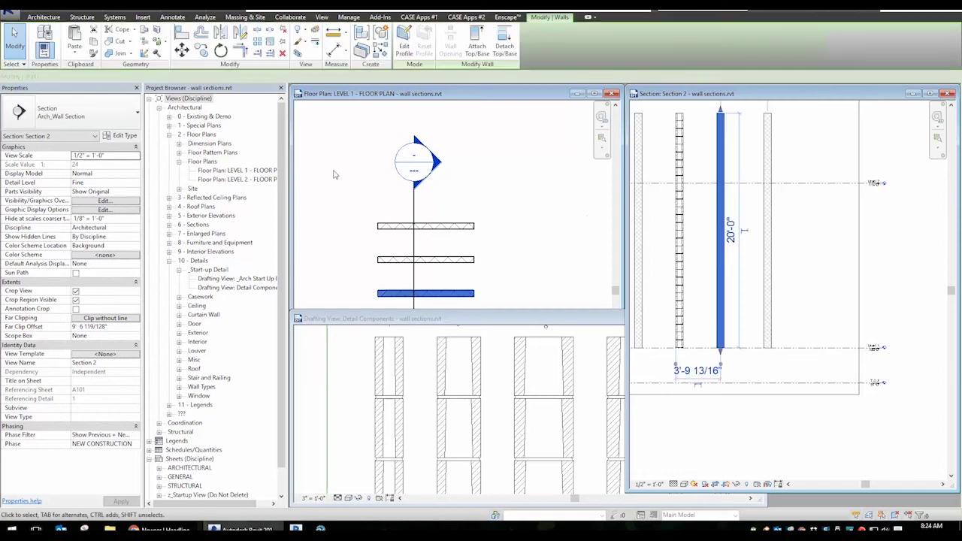
left_click(121, 136)
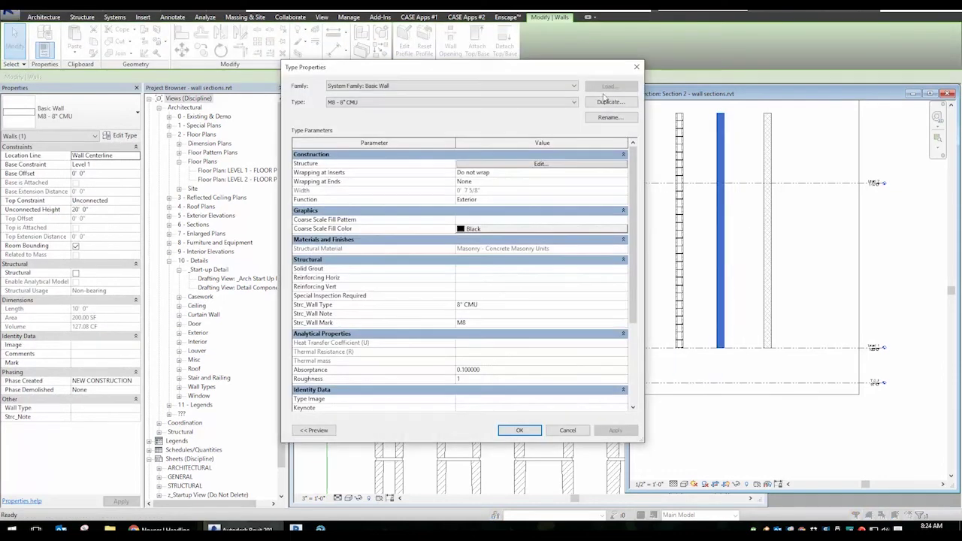
left_click(605, 104)
left_click(714, 246)
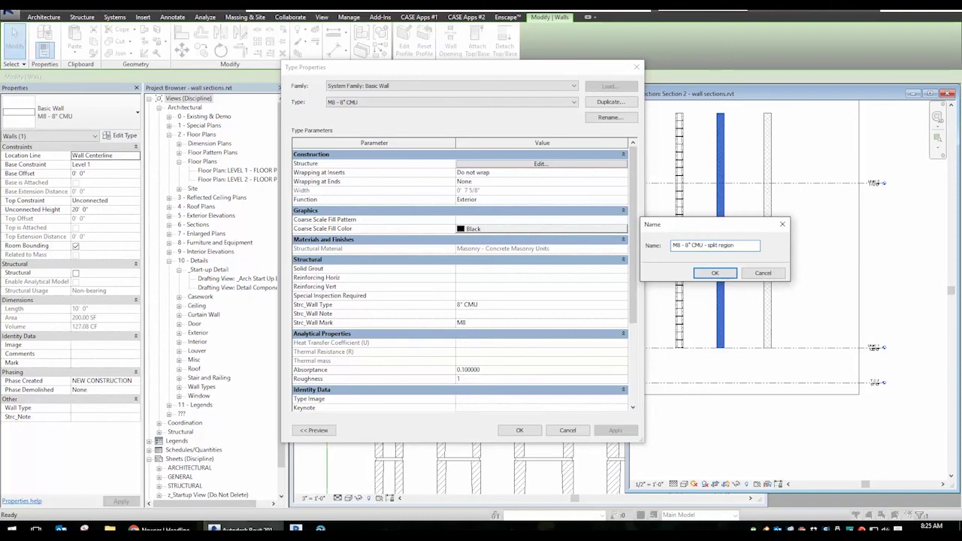
type("- split region approach")
key("Return")
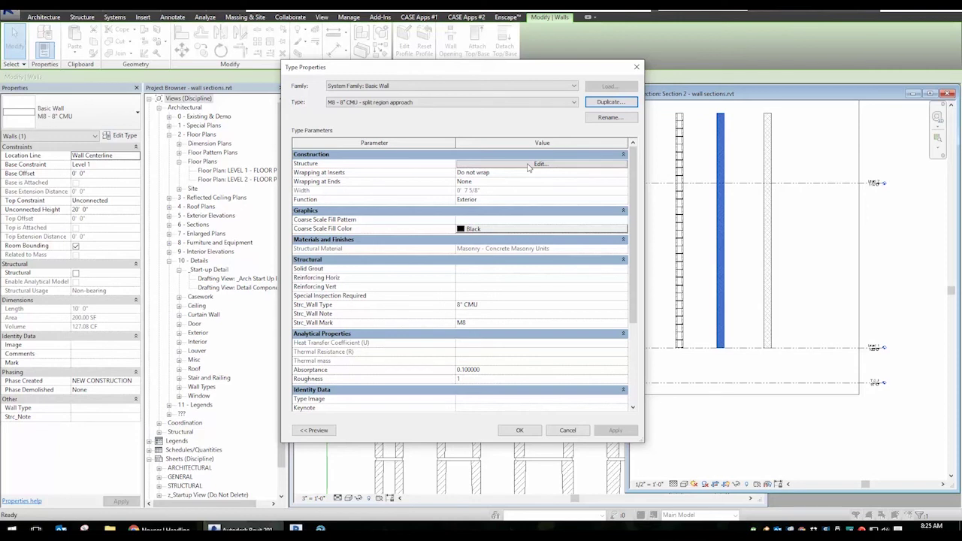
- Open the new type's layer structure with the section preview displayed
left_click(538, 163)
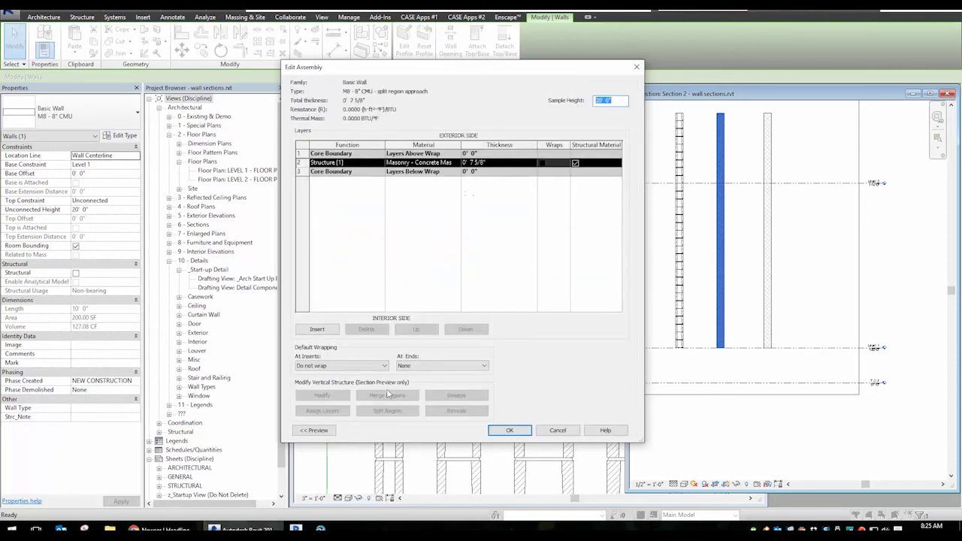
left_click(316, 432)
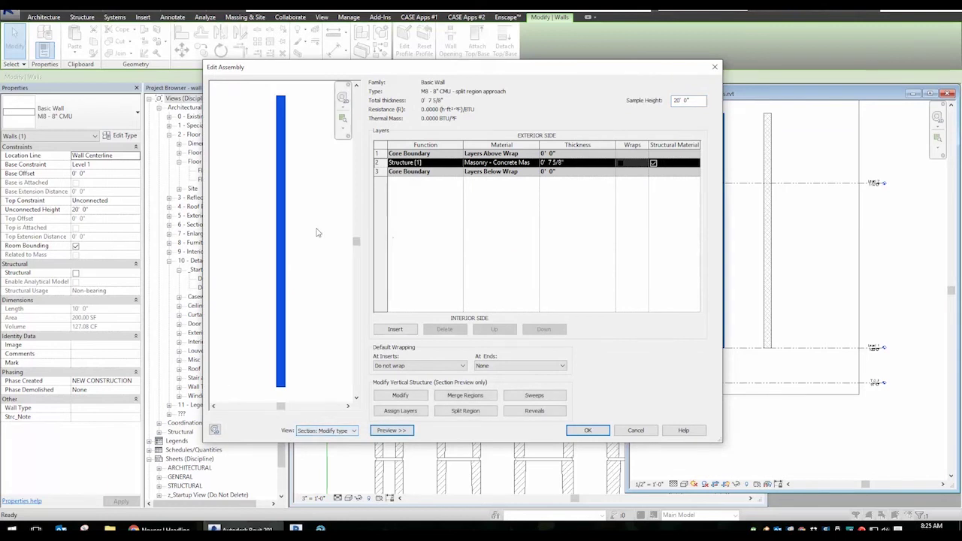
scroll(297, 385, "up", 3)
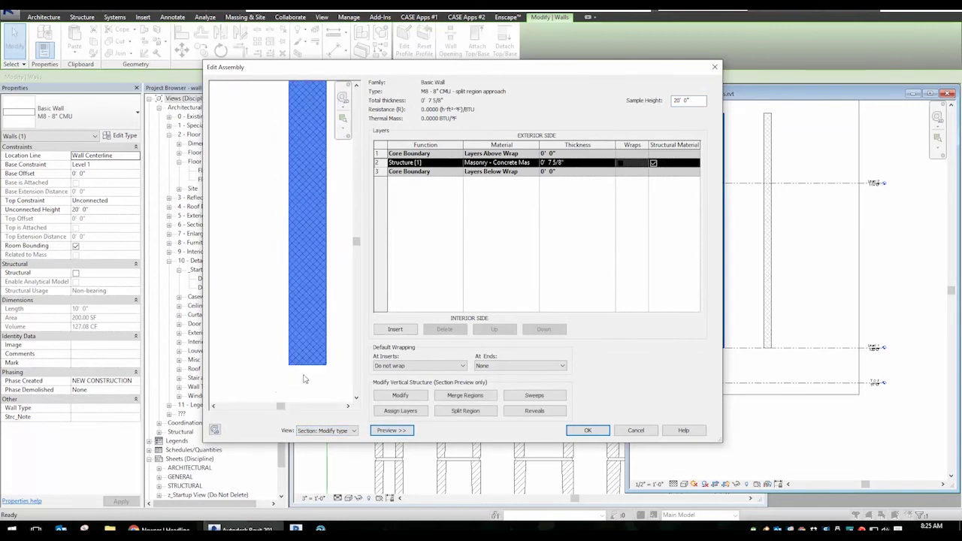
- Split the masonry layer at seven 8" course intervals up the wall's height
left_click(465, 411)
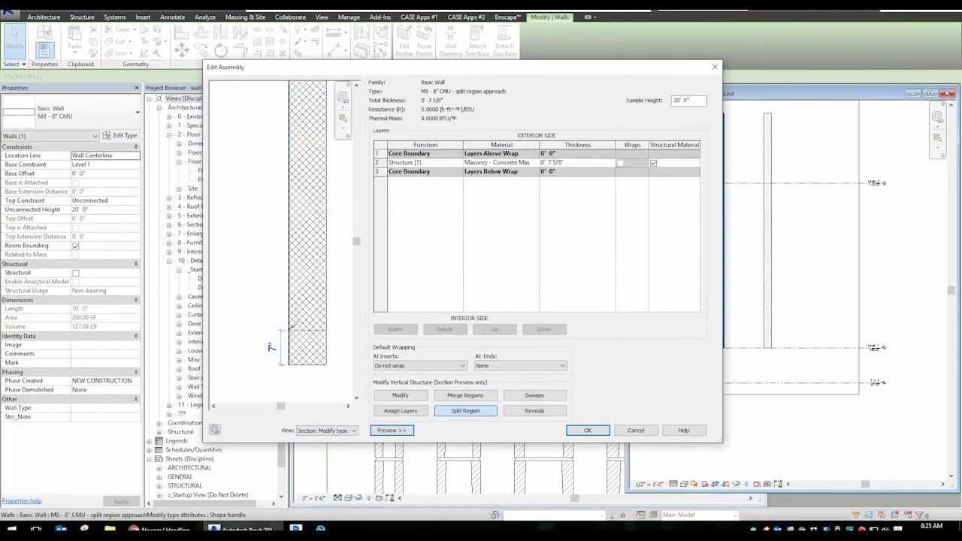
left_click(292, 327)
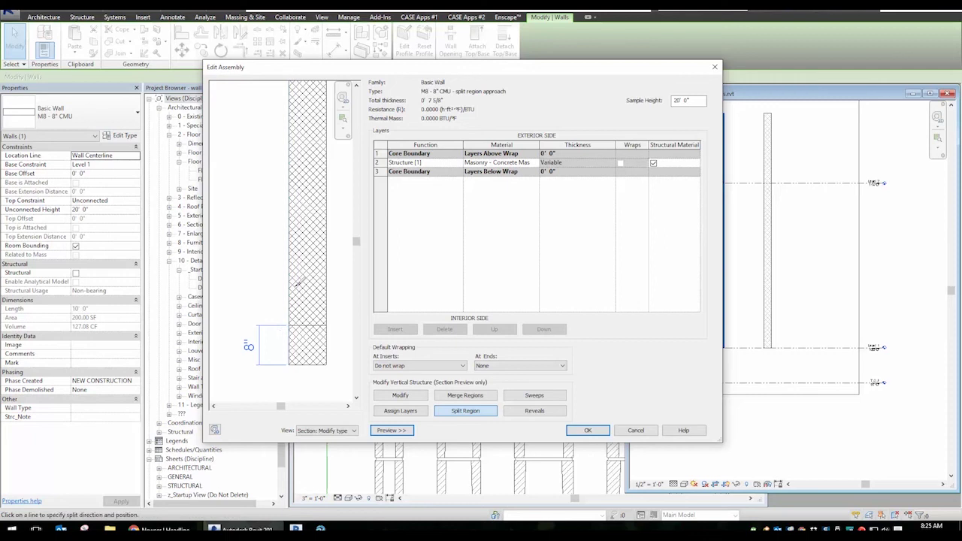
left_click(294, 286)
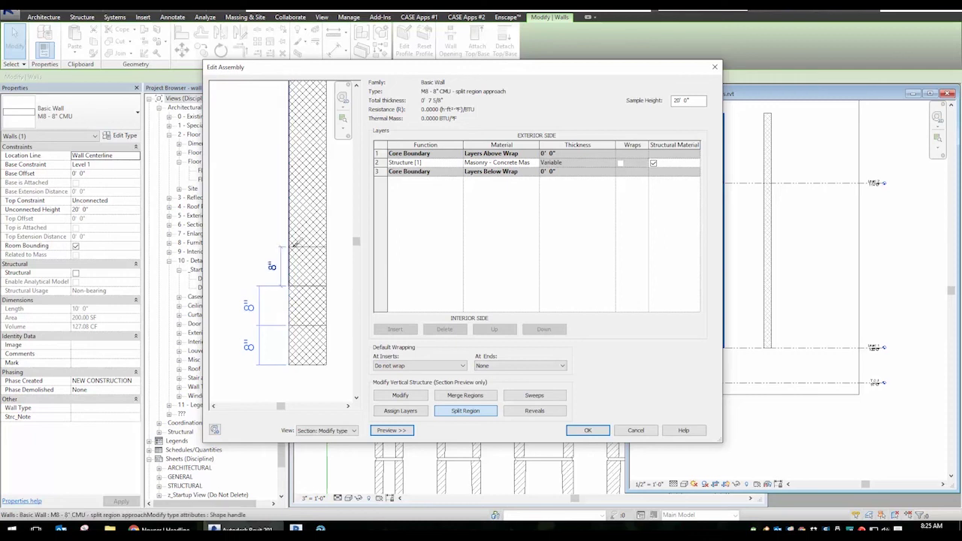
left_click(294, 247)
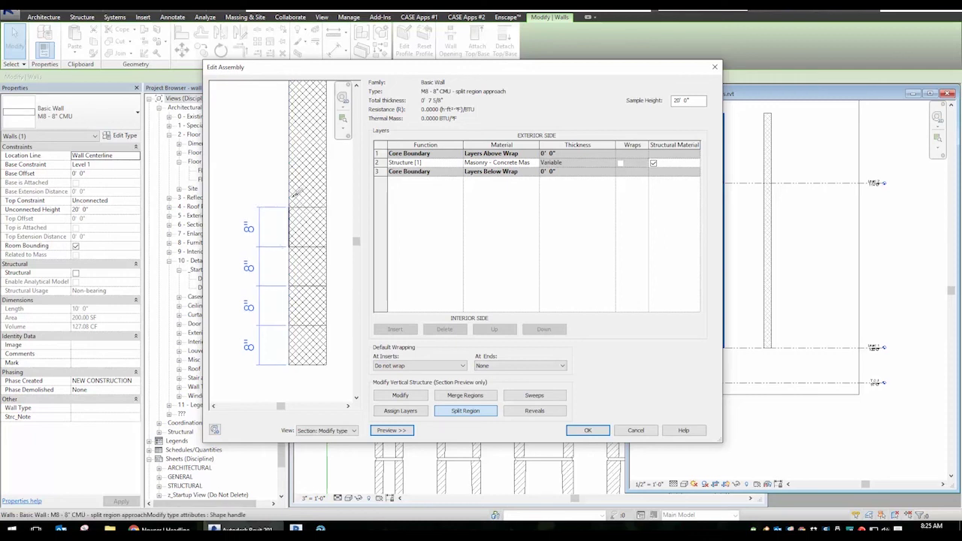
left_click(294, 208)
left_click(293, 168)
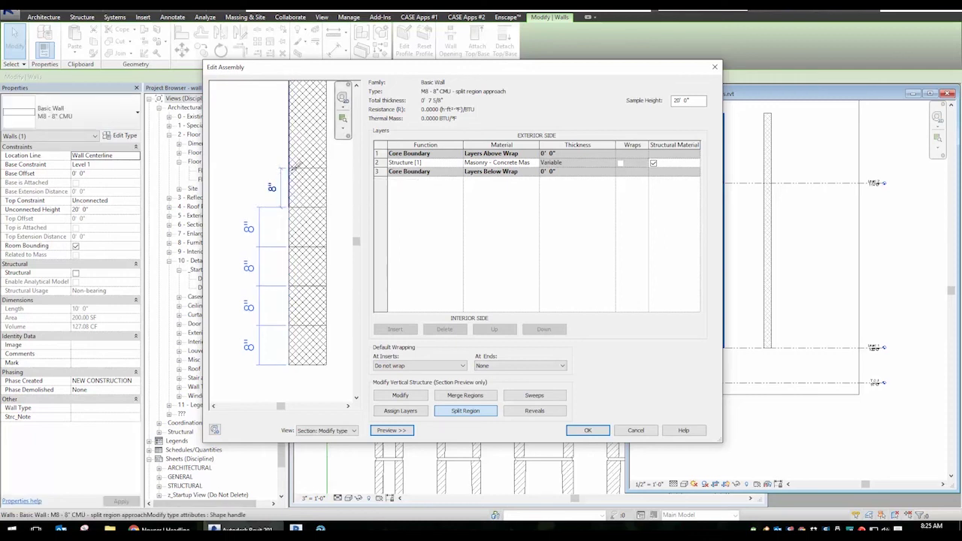
left_click(293, 129)
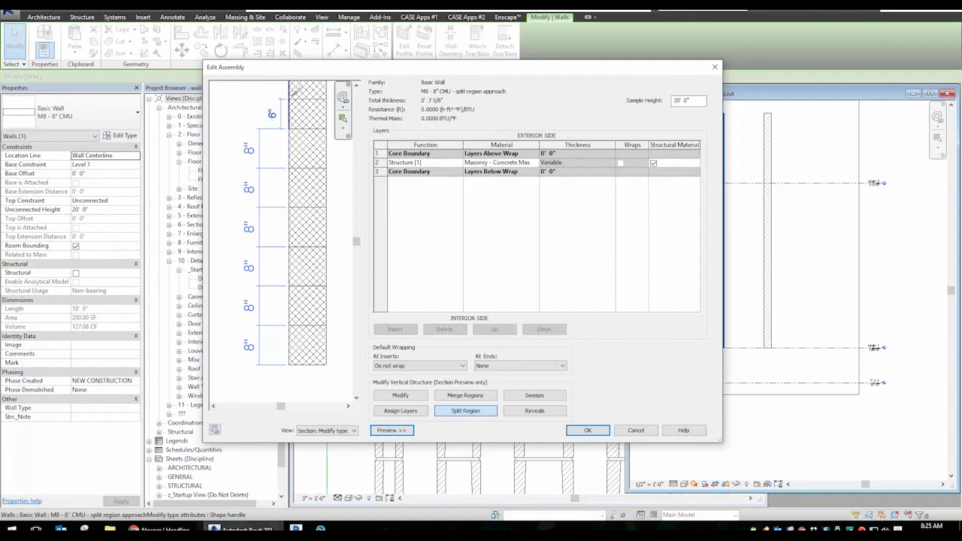
scroll(293, 89, "up", 1)
scroll(305, 150, "down", 2)
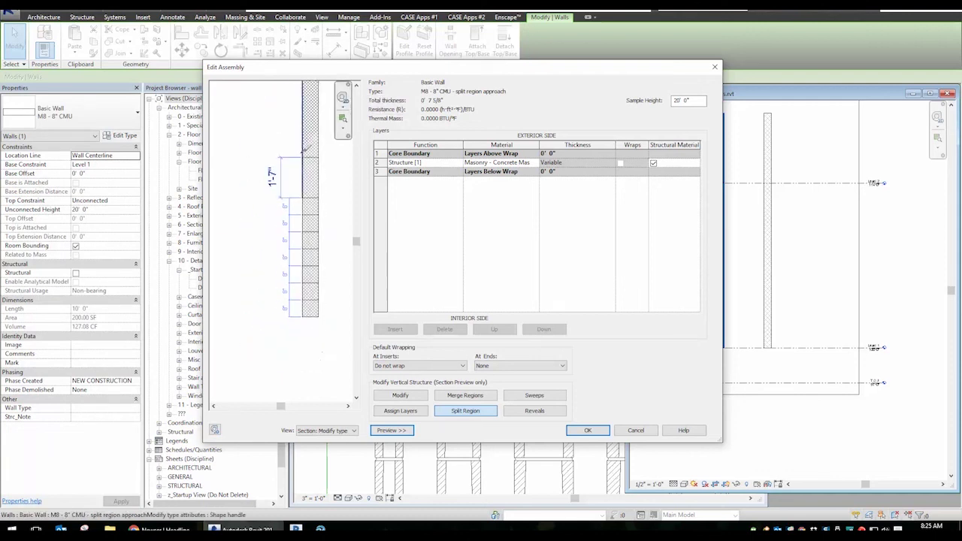
scroll(314, 220, "up", 1)
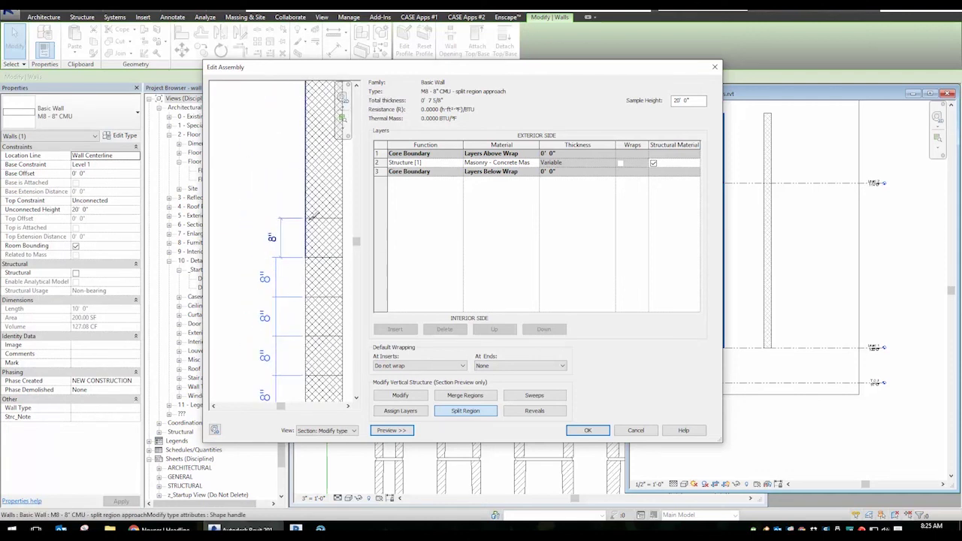
left_click(311, 218)
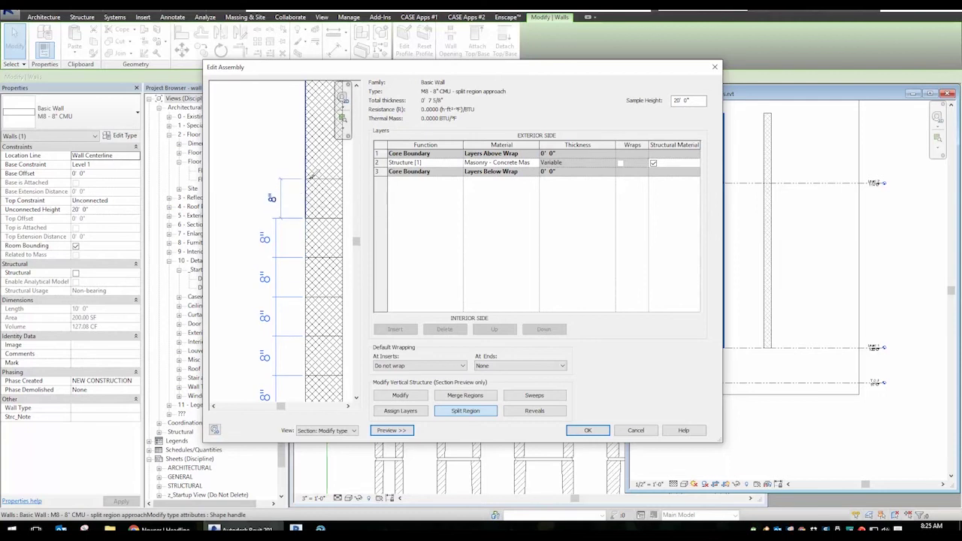
scroll(311, 175, "down", 2)
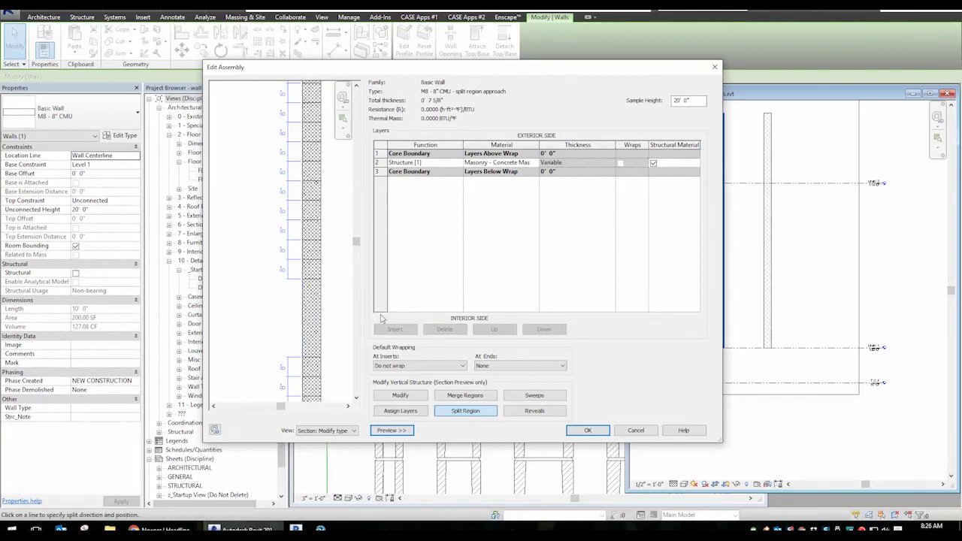
- Apply the split-region wall type, then drag the wall's top grip, leaving it at 25'-0"
left_click(587, 430)
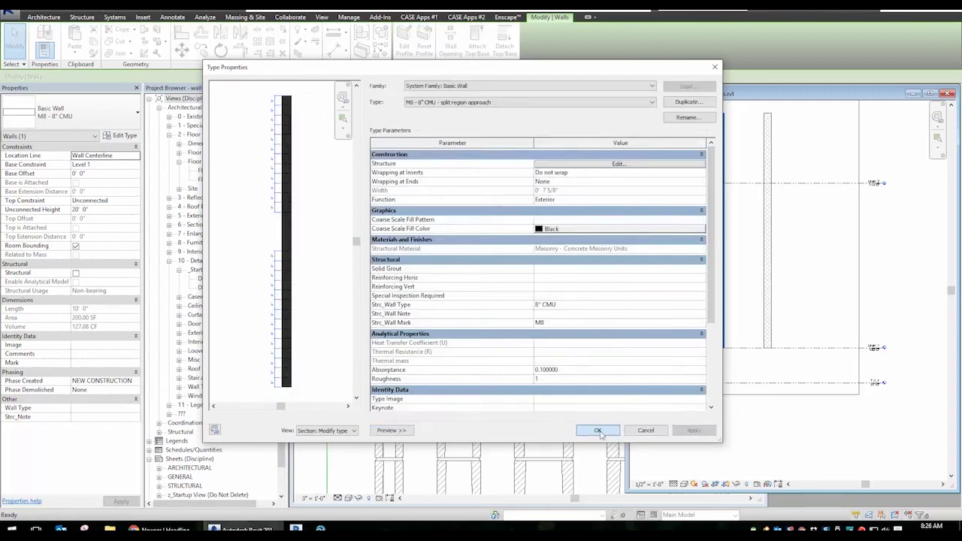
left_click(598, 432)
left_click(698, 322)
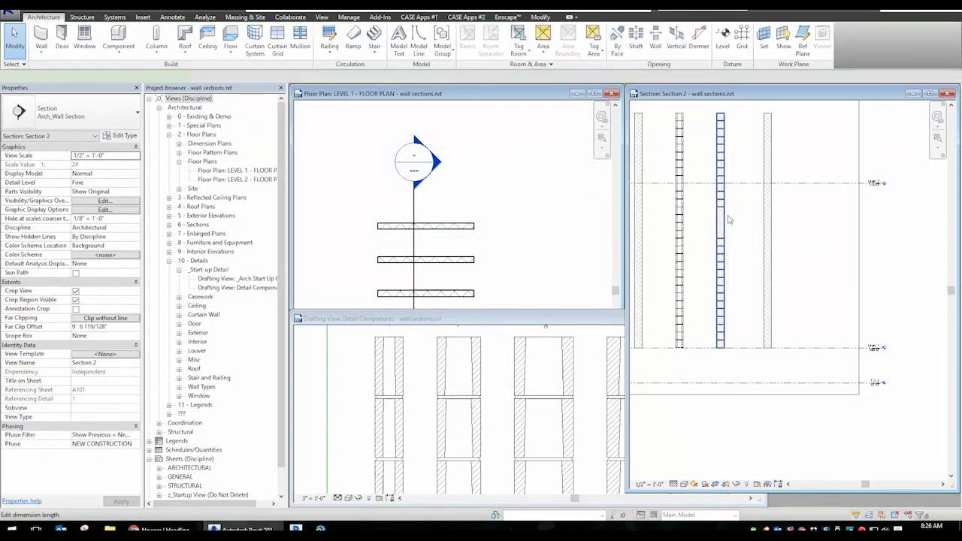
left_click(723, 130)
left_click_drag(720, 112, 720, 94)
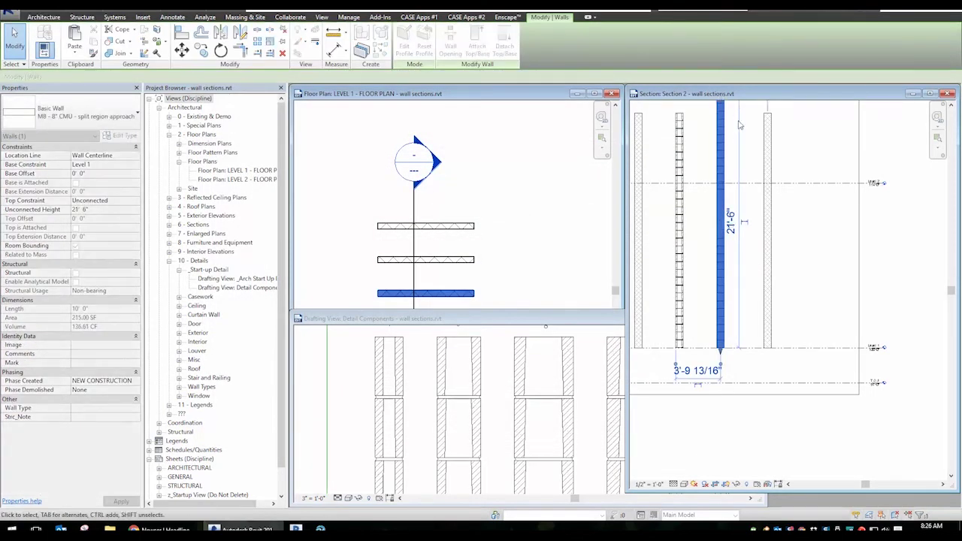
middle_click_drag(743, 128, 721, 258)
left_click_drag(720, 258, 720, 251)
left_click(720, 251)
- Lower the middle wall's top in Section 2 to 21'-6" and reselect the wall
scroll(723, 258, "down", 2)
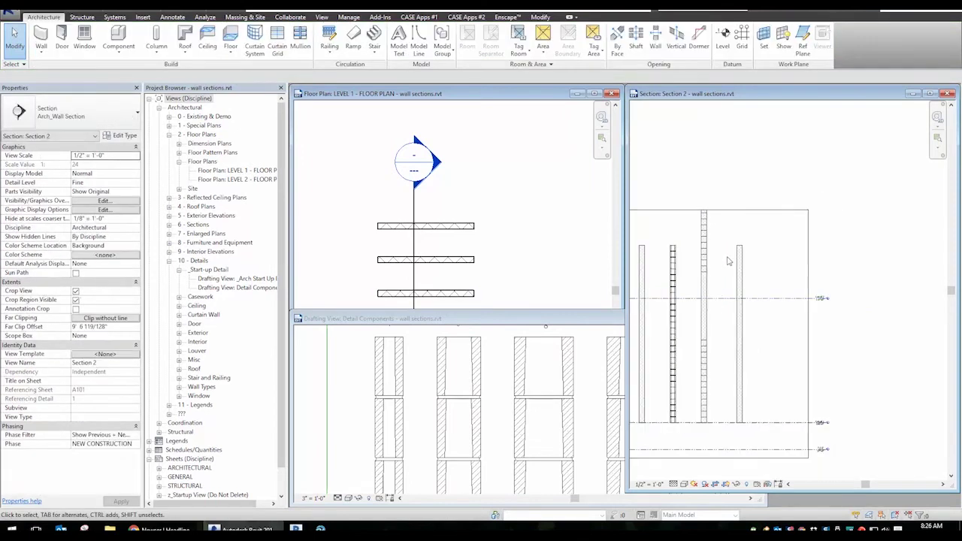
left_click(713, 317)
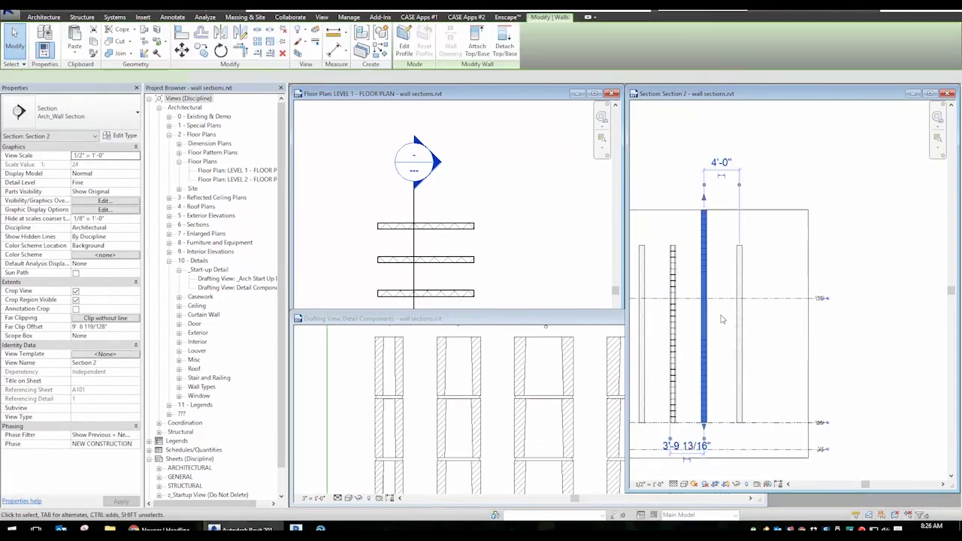
left_click(722, 324)
scroll(709, 259, "up", 2)
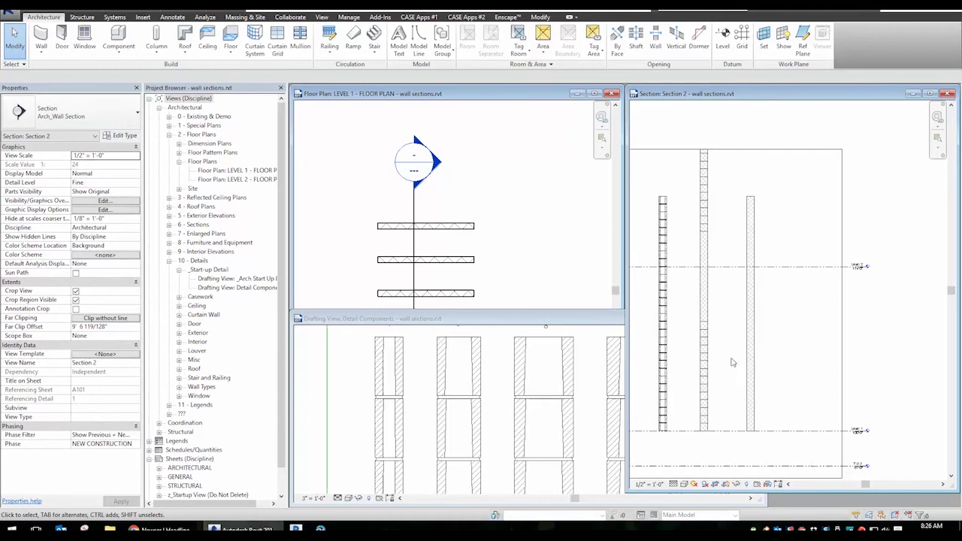
left_click(707, 259)
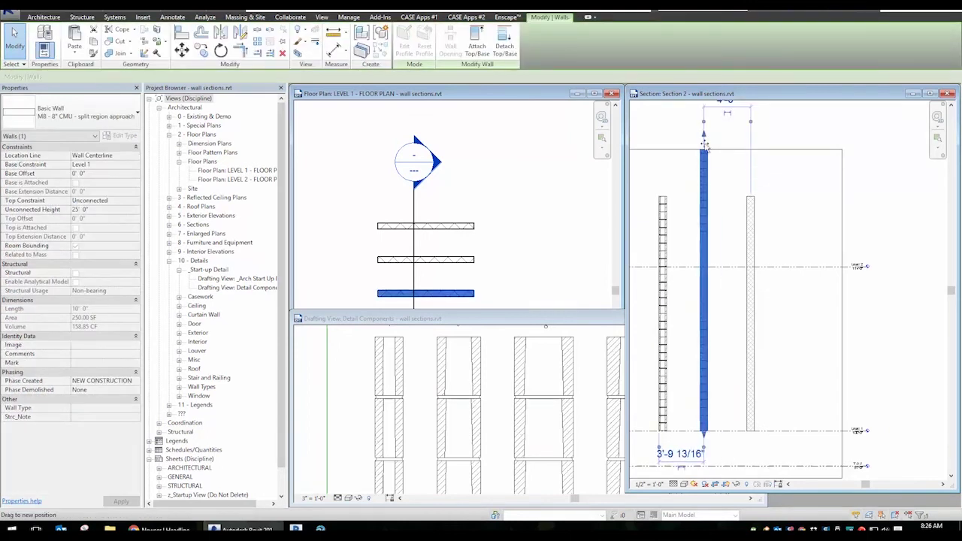
left_click_drag(709, 178, 706, 180)
left_click(677, 205)
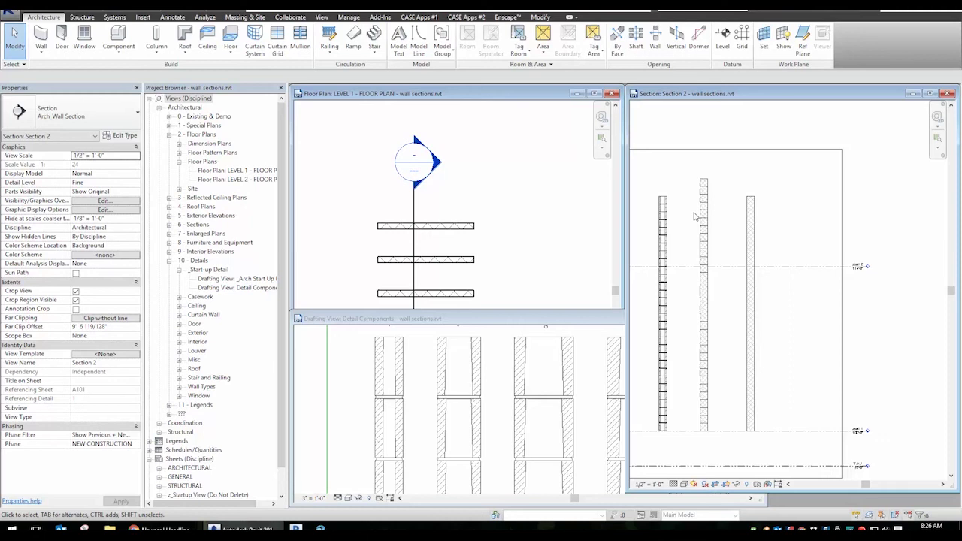
left_click(696, 218)
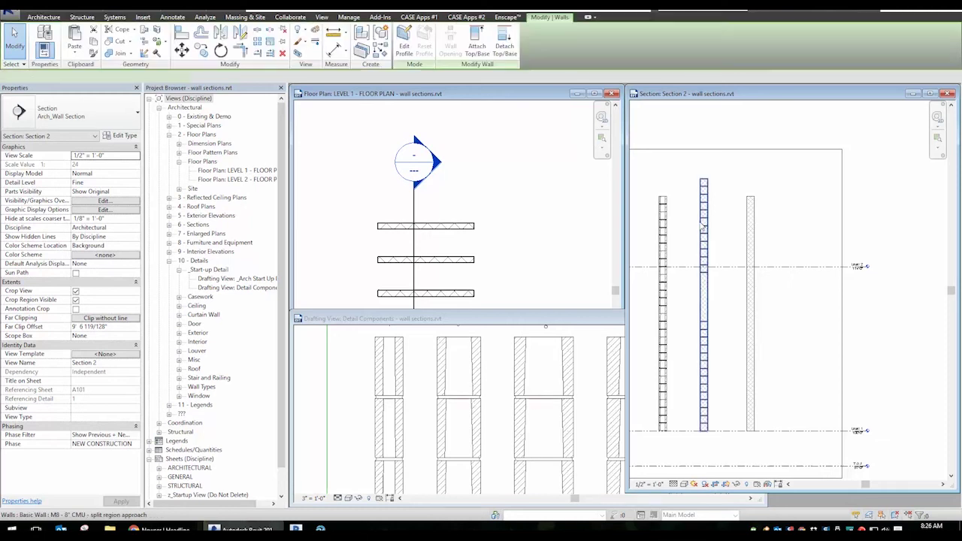
key("Escape")
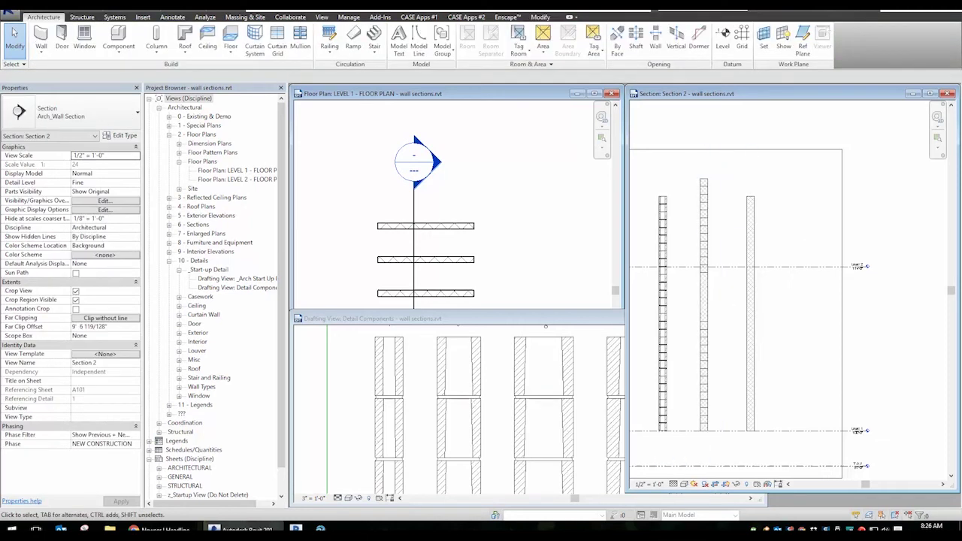
left_click(704, 225)
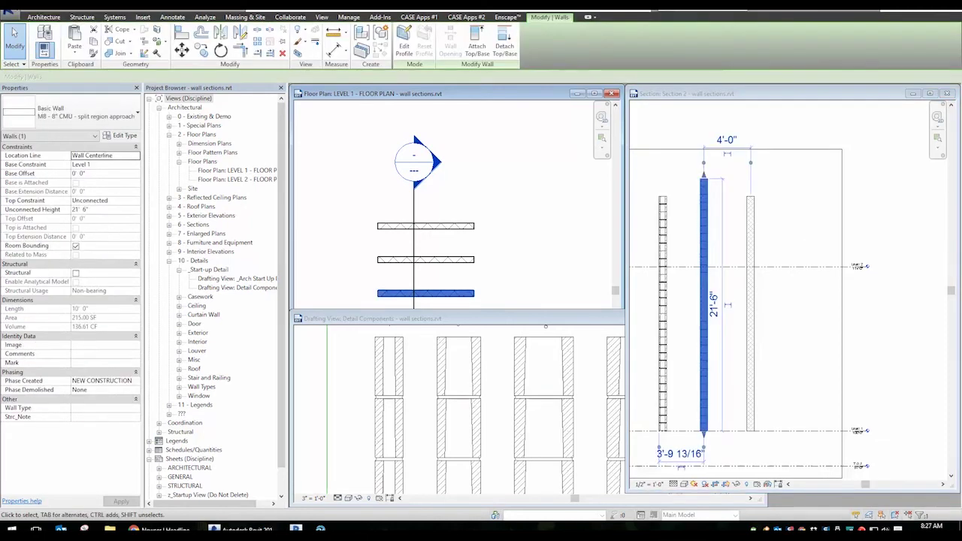
left_click(704, 200)
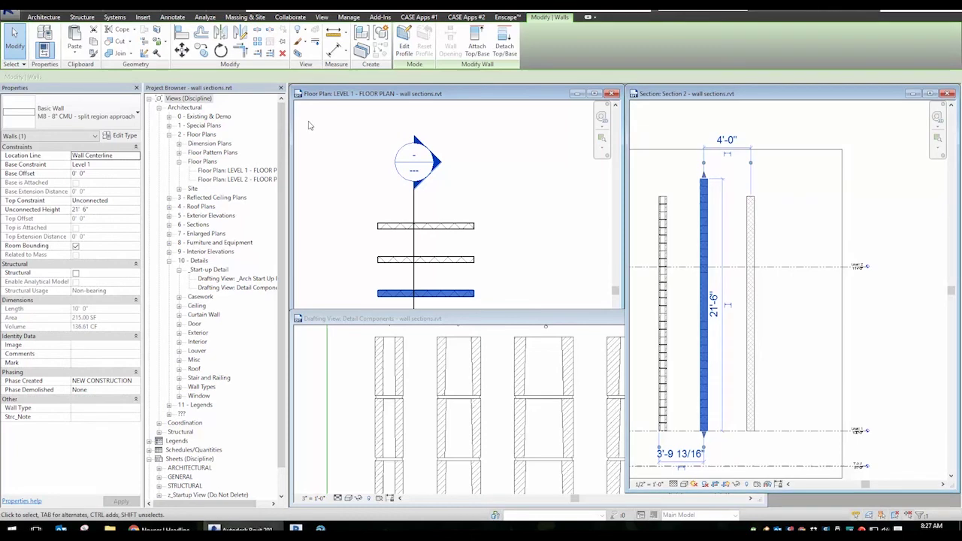
- Edit the split-region type's structure and merge two adjacent regions in the preview
left_click(120, 135)
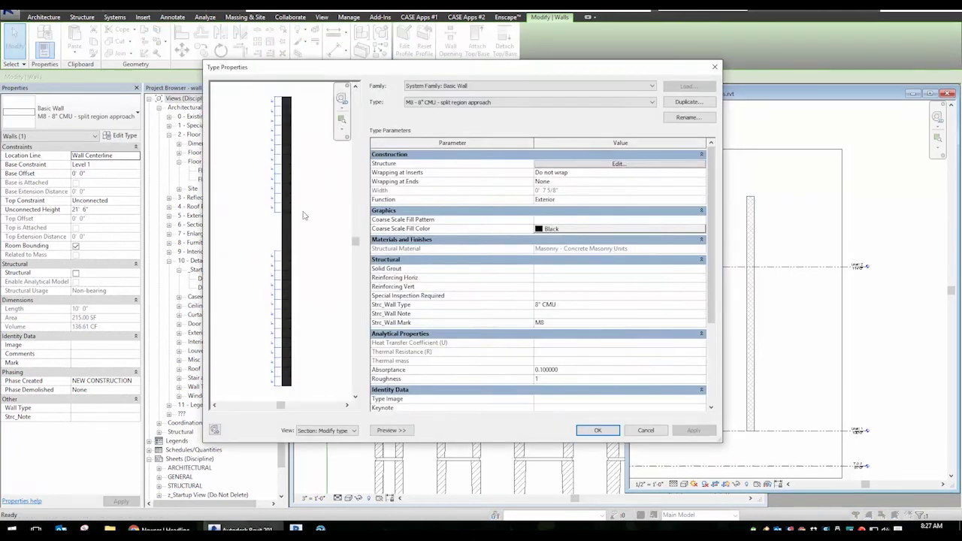
left_click(629, 165)
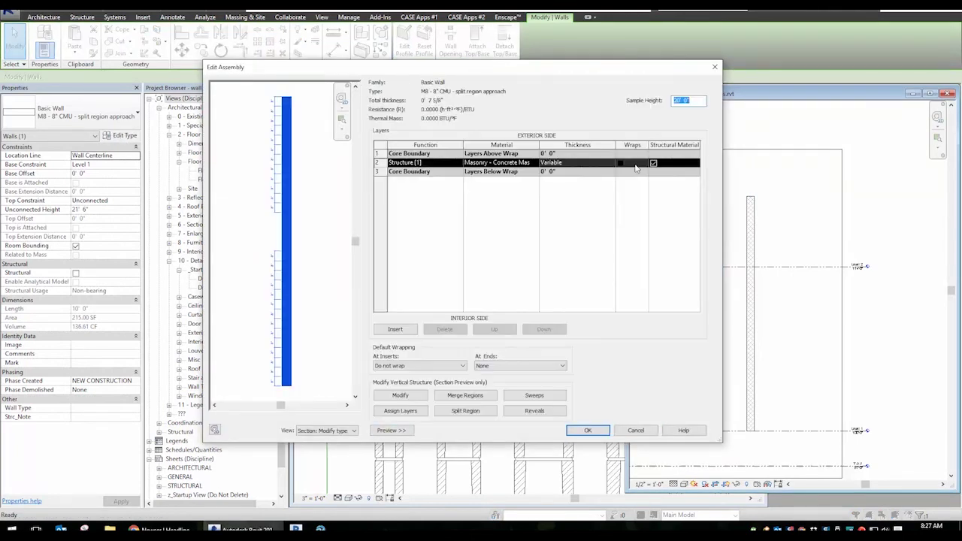
left_click(465, 395)
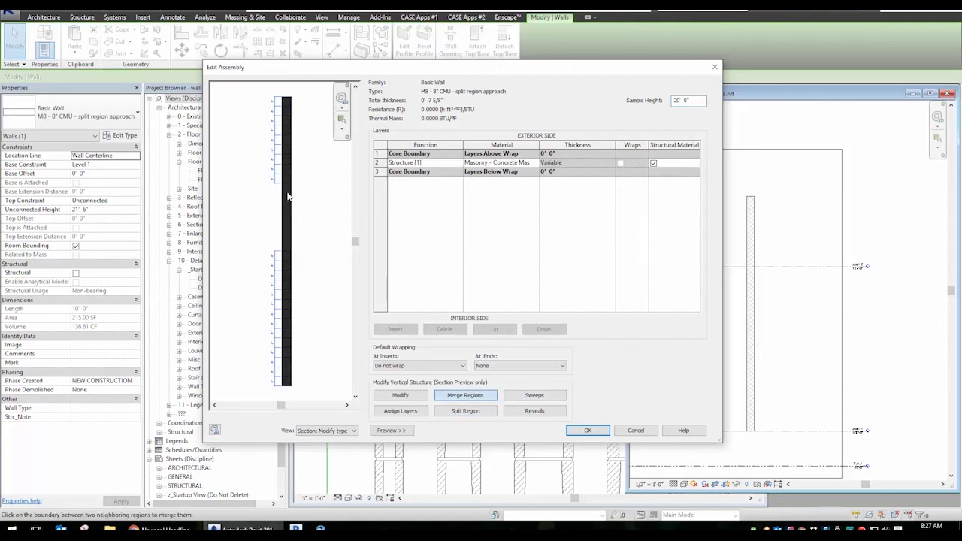
left_click(288, 166)
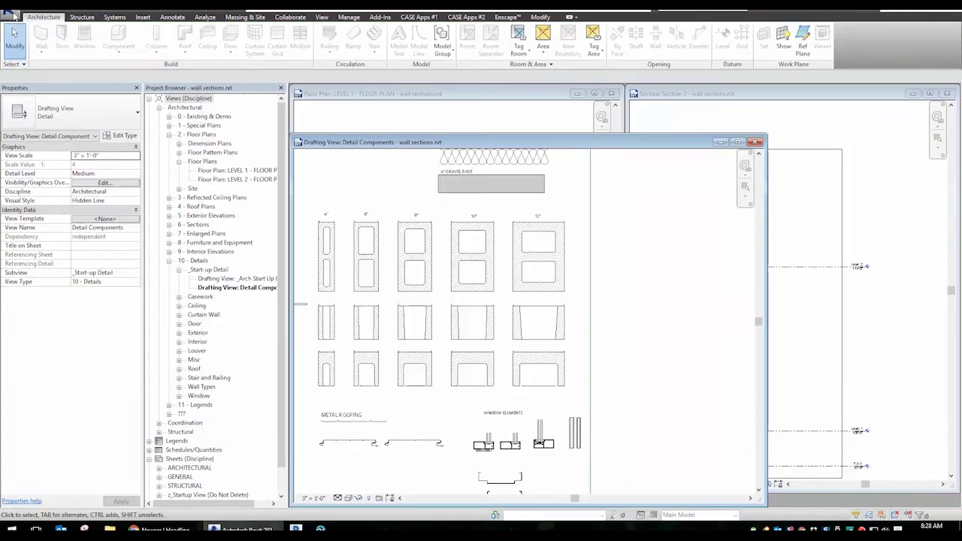
- Create a new family from the Imperial Templates Profile.rft, dismissing the save reminder
left_click(10, 13)
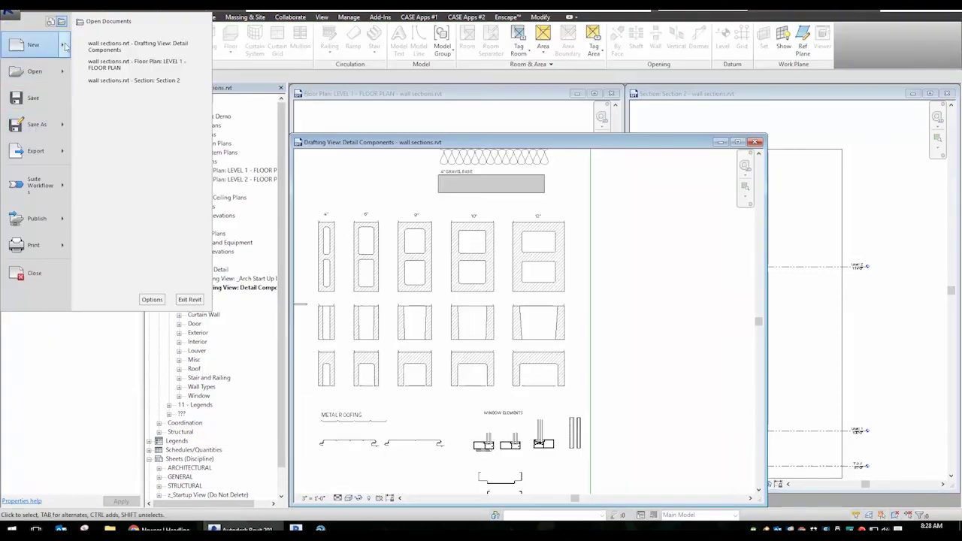
mouse_move(66, 47)
left_click(118, 81)
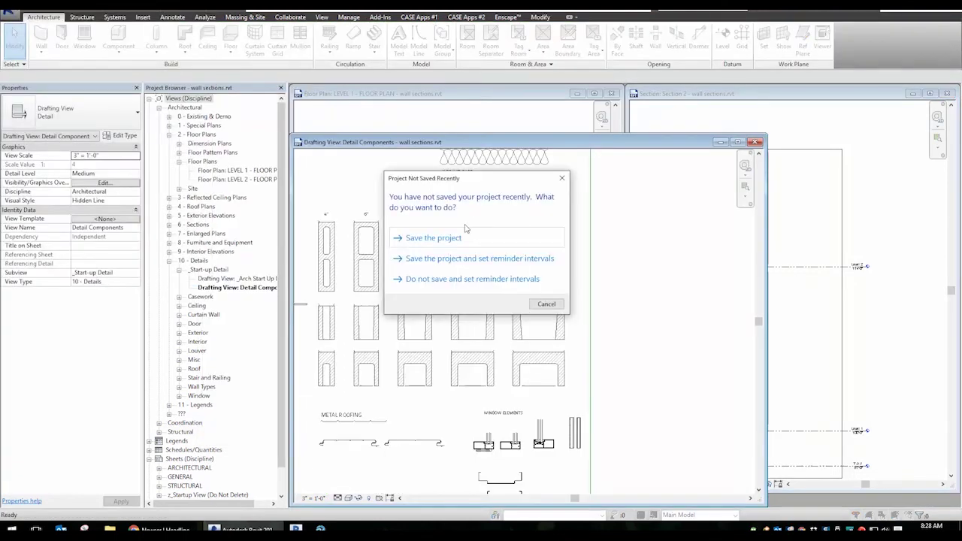
left_click(546, 304)
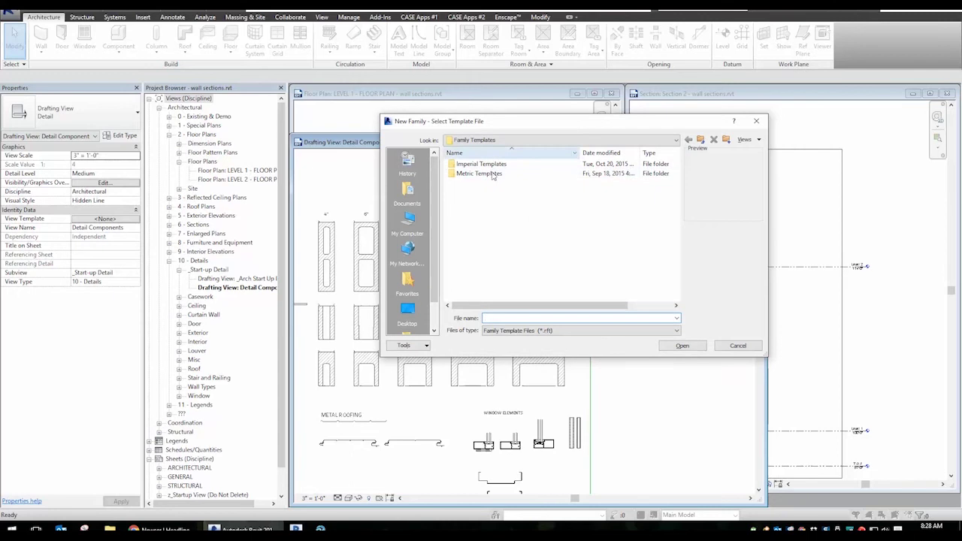
double_click(481, 164)
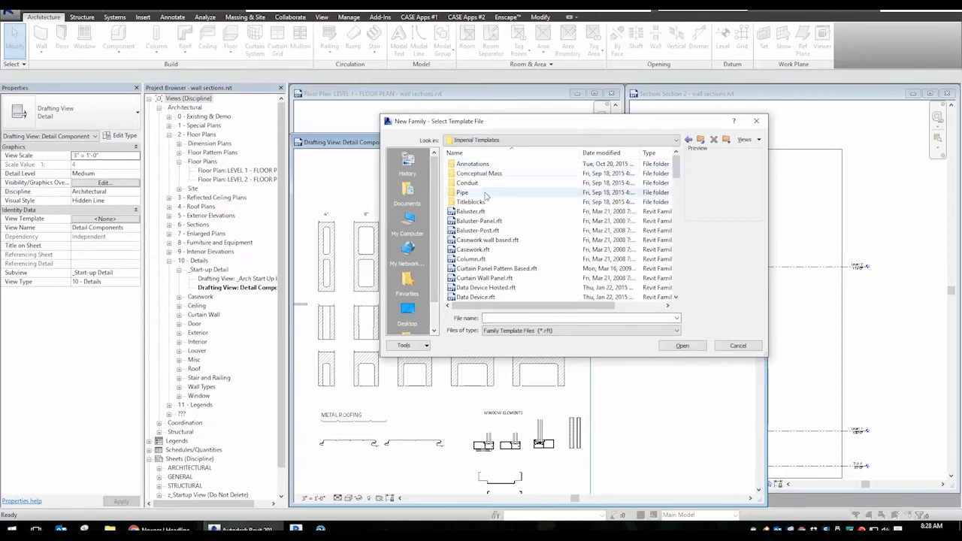
left_click(481, 231)
type("pro")
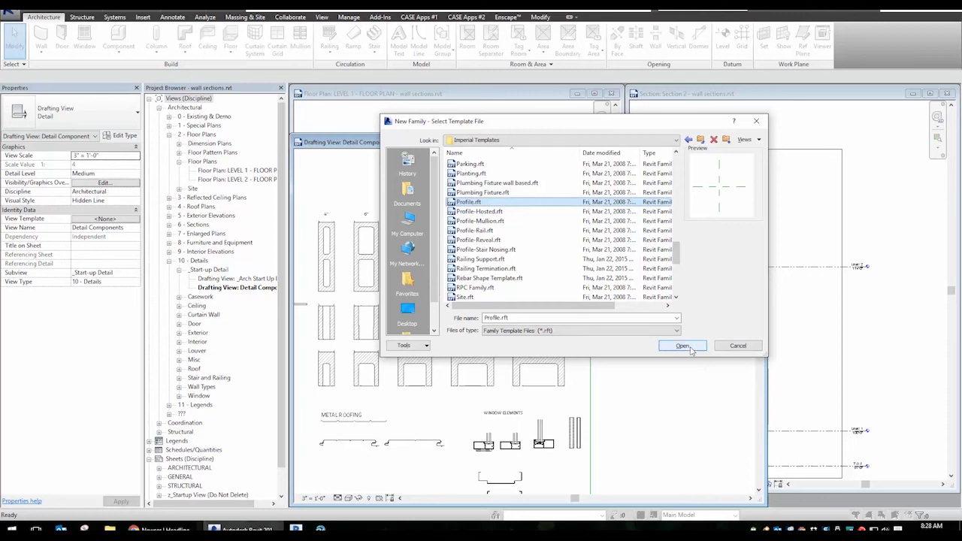
left_click(682, 346)
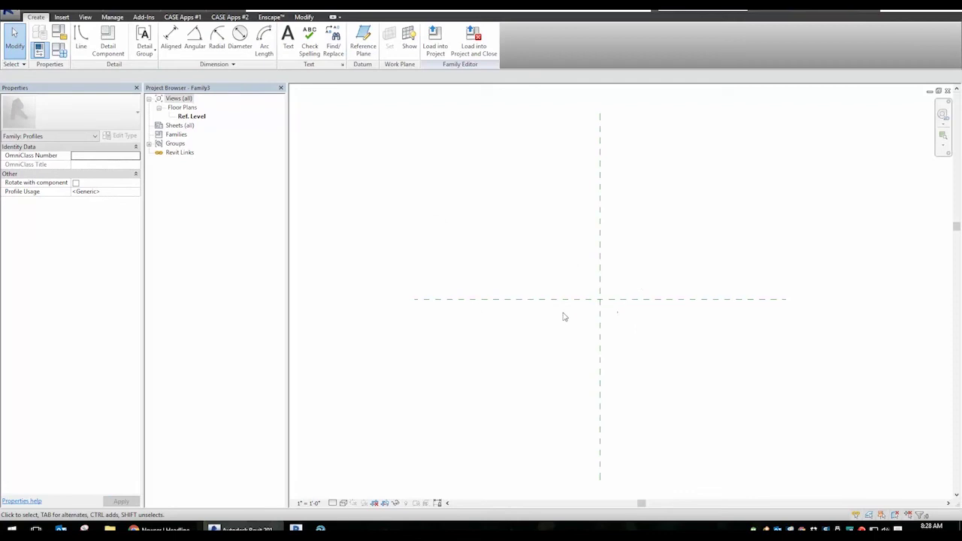
- Tile the views and open a CMU section detail from Detail Components as IA_CMU Section (D).rfa
key("w")
key("t")
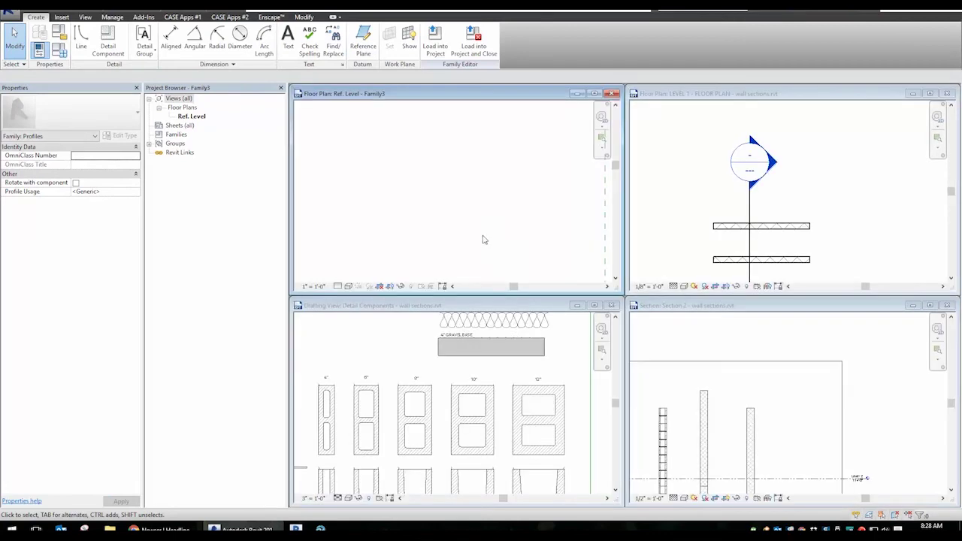
left_click(363, 357)
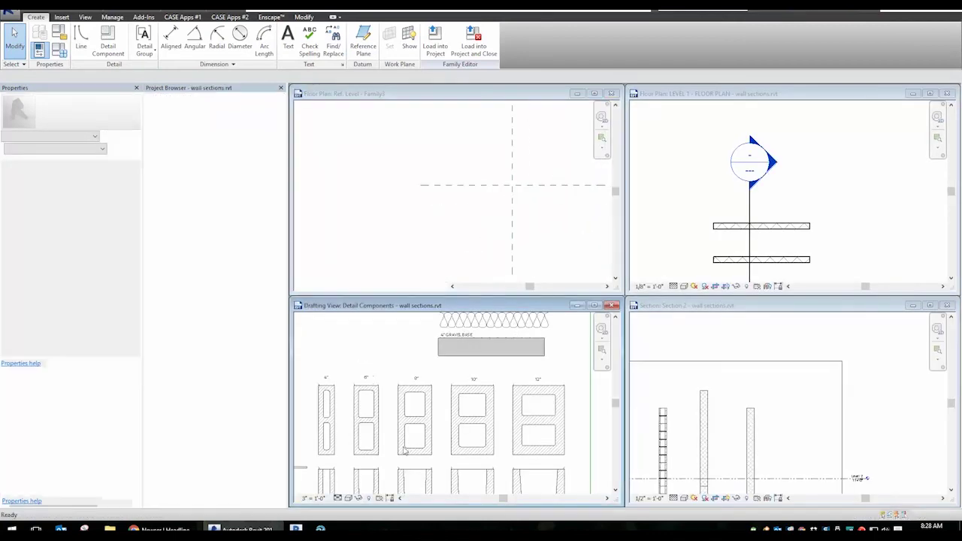
scroll(414, 353, "up", 5)
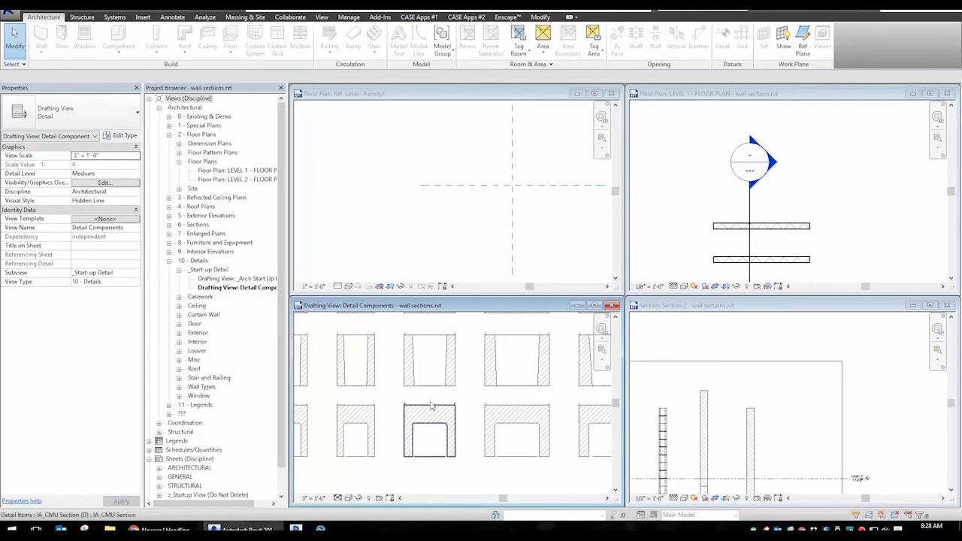
left_click(454, 390)
left_click(405, 41)
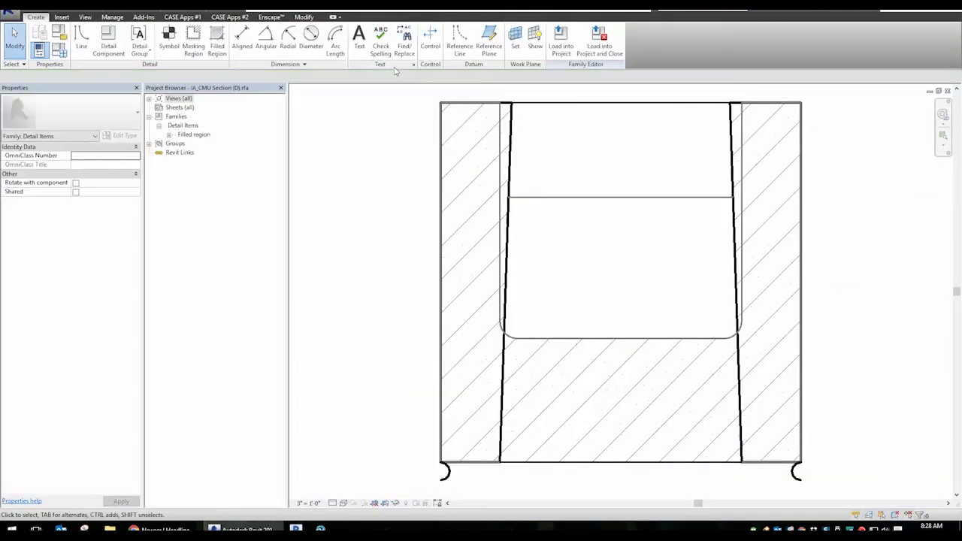
- Load the CMU section into Family3 and place it at the reference-plane intersection
left_click(560, 39)
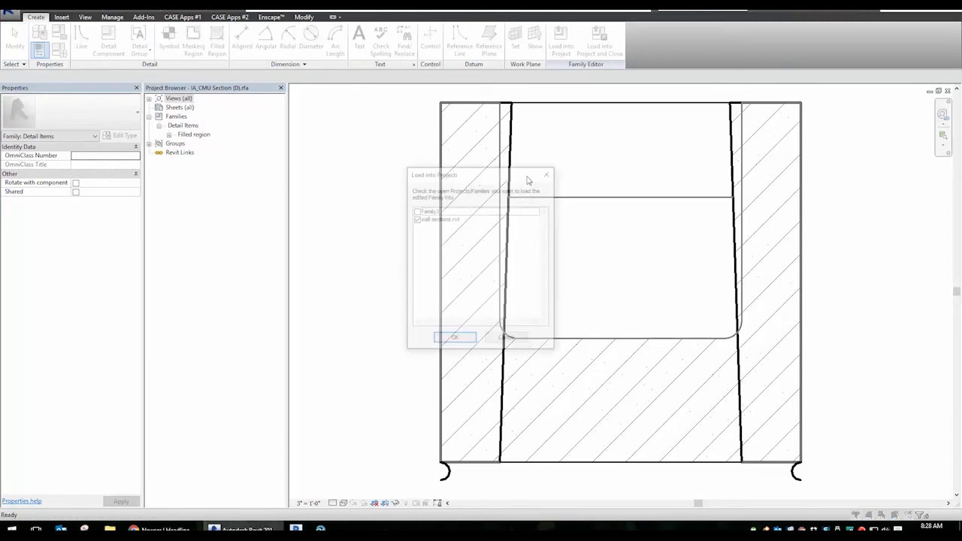
left_click(415, 212)
left_click(415, 211)
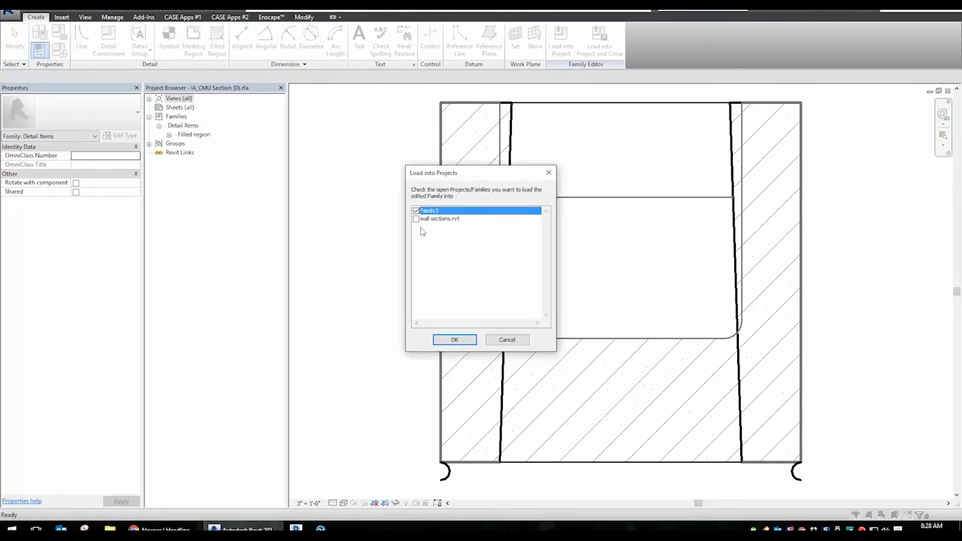
left_click(456, 339)
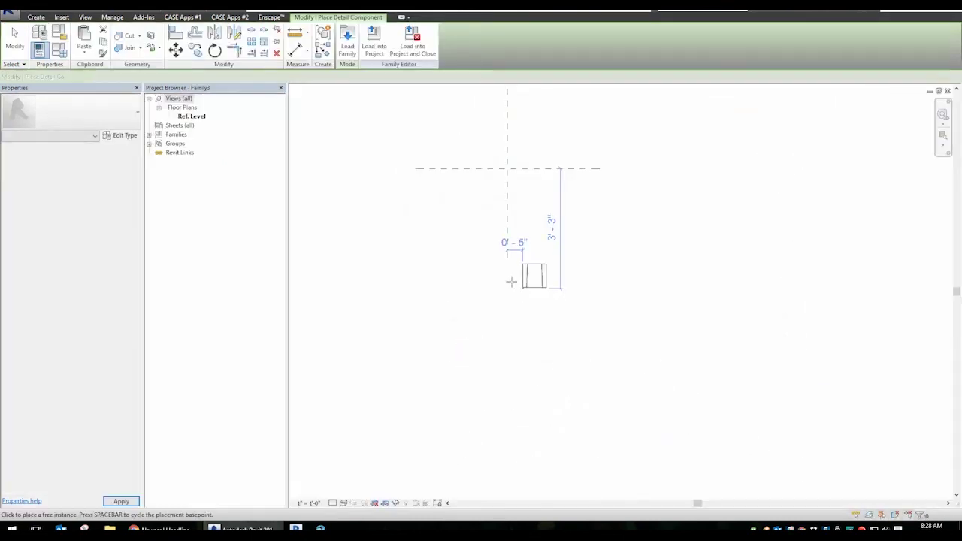
scroll(531, 169, "up", 5)
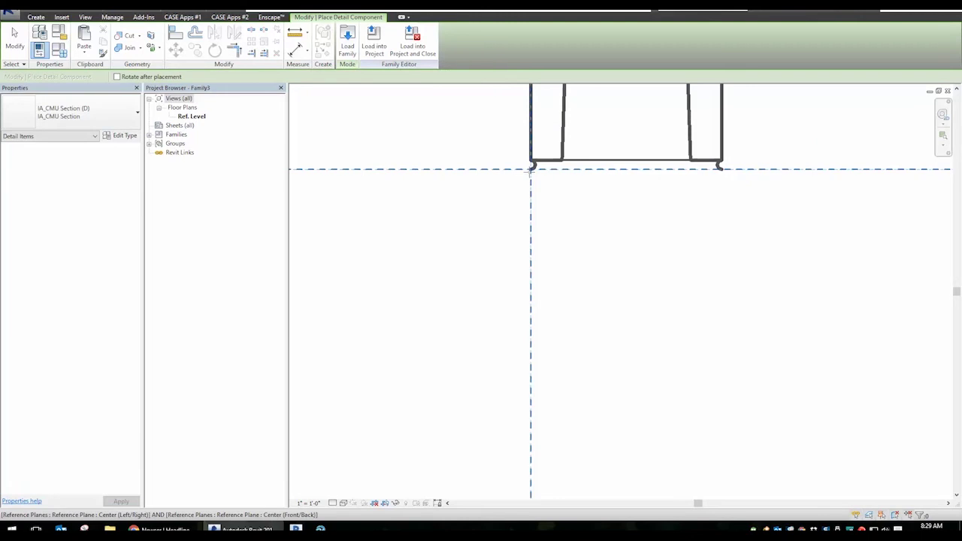
left_click(530, 169)
scroll(644, 301, "down", 3)
middle_click_drag(644, 300, 498, 414)
key("Escape")
key("Escape")
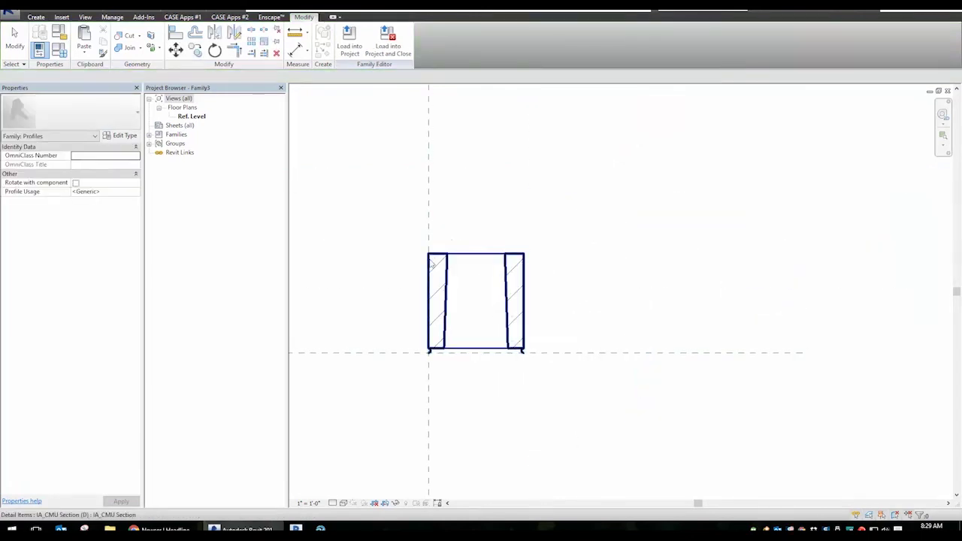
scroll(432, 263, "up", 3)
- Trace profile lines over the CMU face lines and bottom edge using Pick Lines
left_click(36, 17)
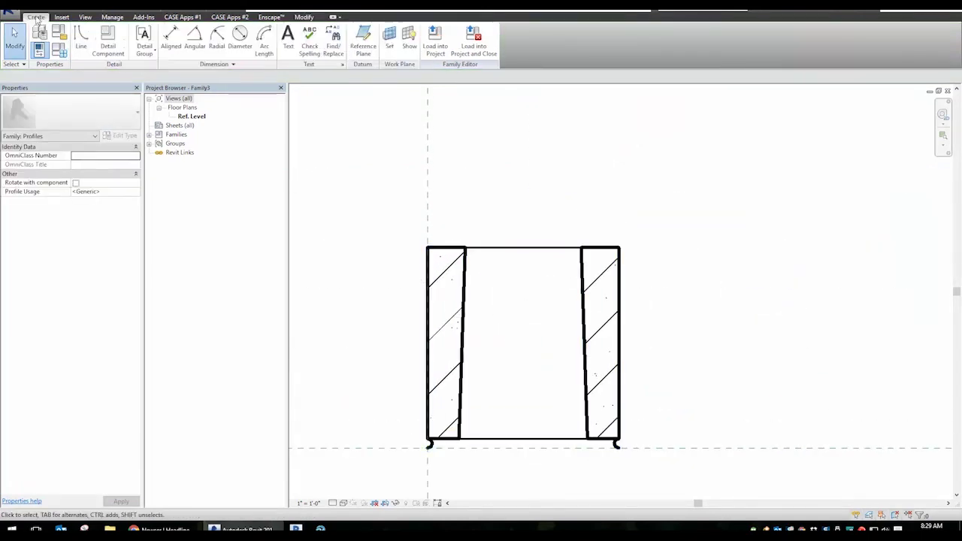
left_click(81, 38)
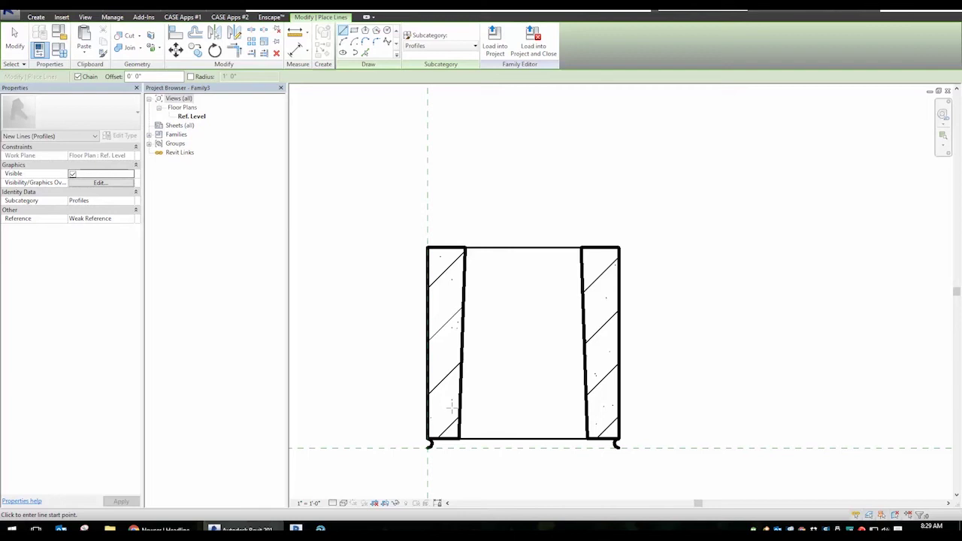
left_click(365, 52)
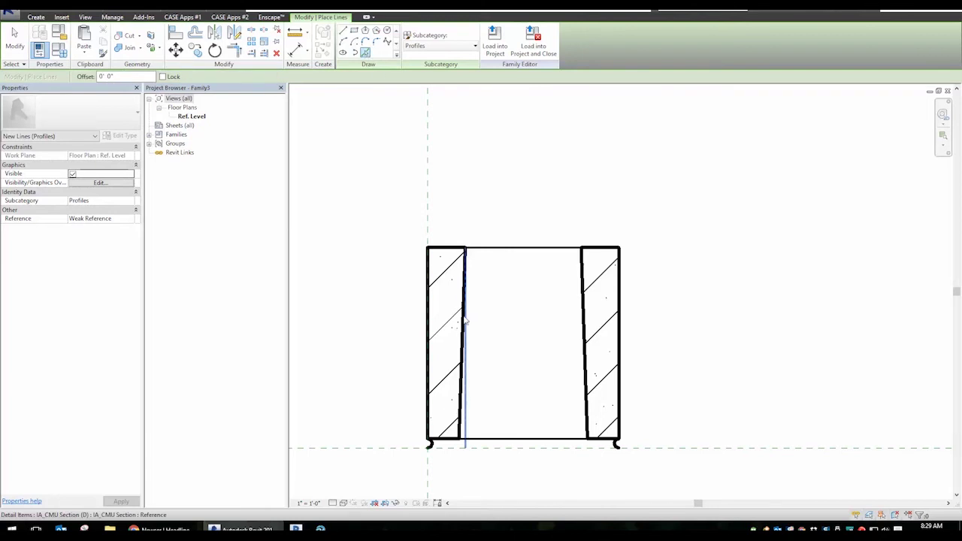
scroll(461, 331, "up", 3)
key("Tab")
left_click(450, 398)
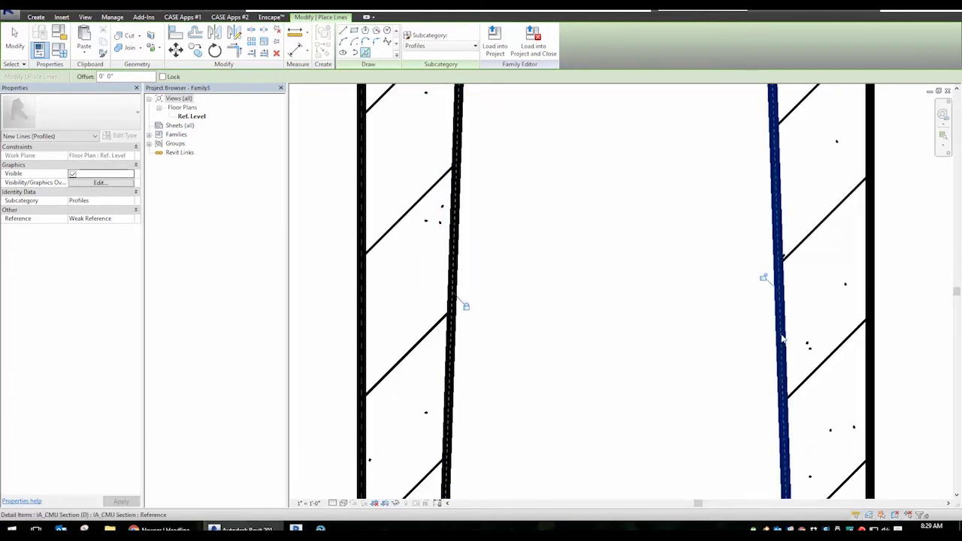
scroll(725, 260, "down", 5)
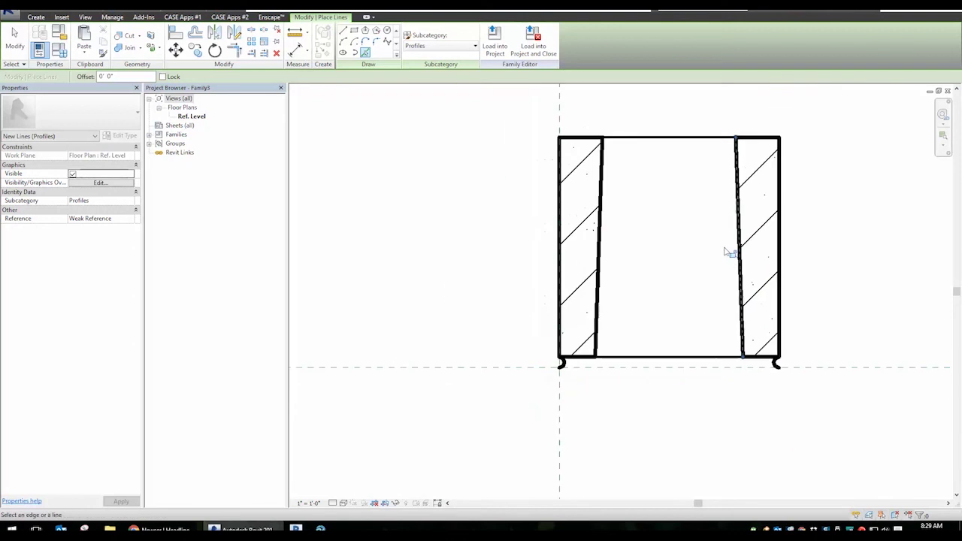
left_click(681, 357)
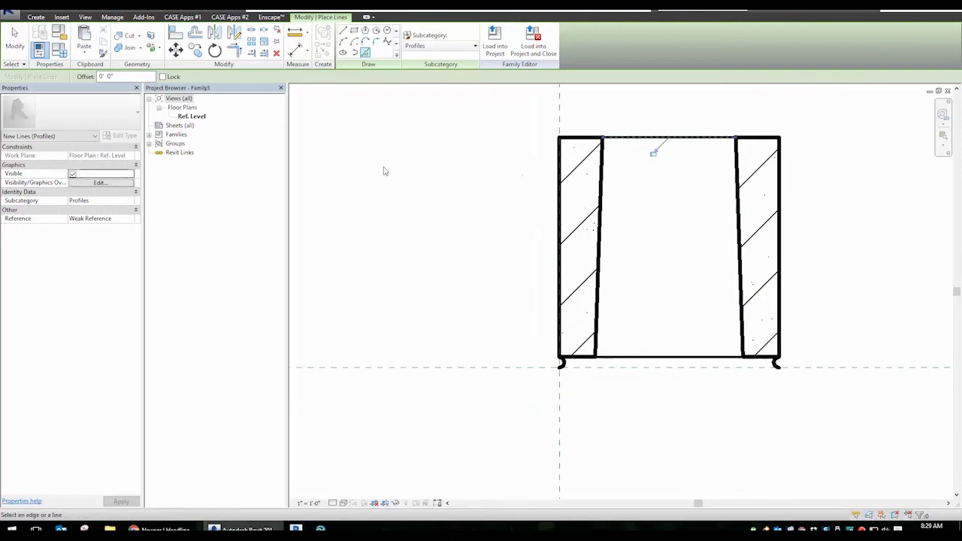
key("Escape")
key("Escape")
scroll(453, 199, "down", 4)
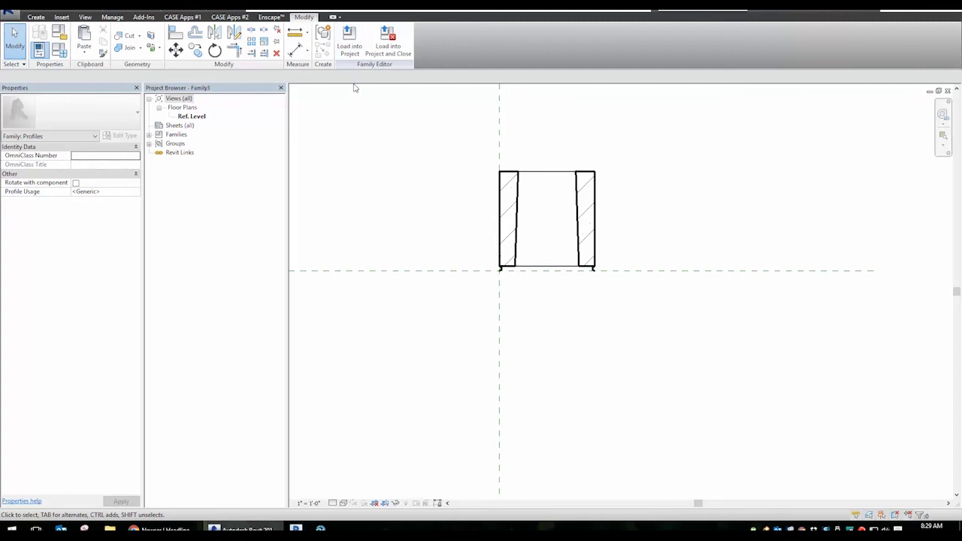
- Save the profile family as CMU Profile.rfa
left_click(9, 15)
mouse_move(54, 134)
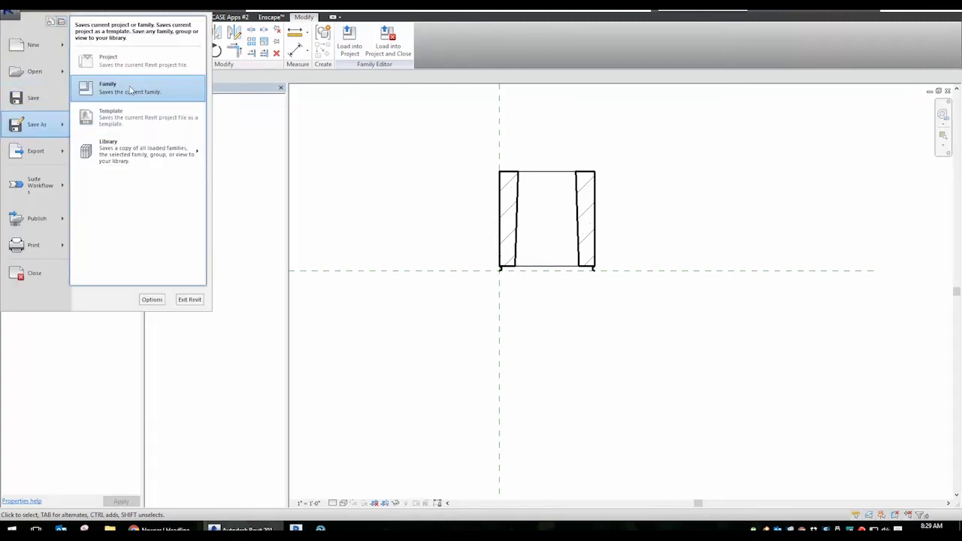
left_click(124, 88)
left_click(598, 372)
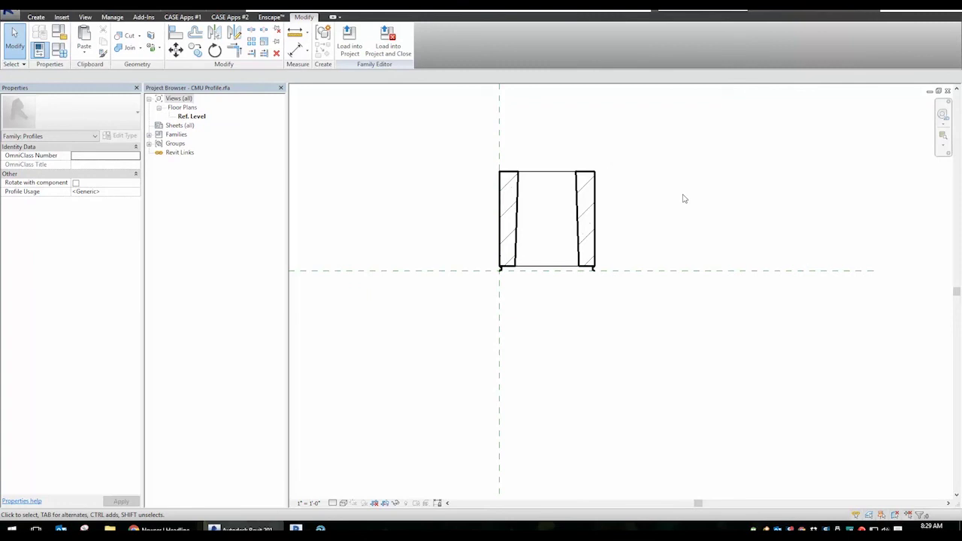
- Load CMU Profile into the wall sections.rvt project
left_click(348, 41)
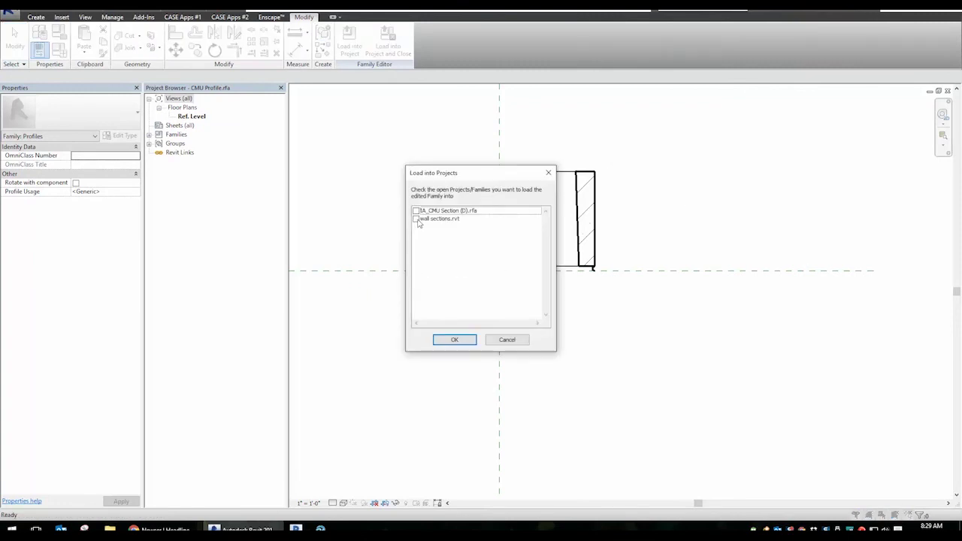
left_click(416, 218)
left_click(454, 339)
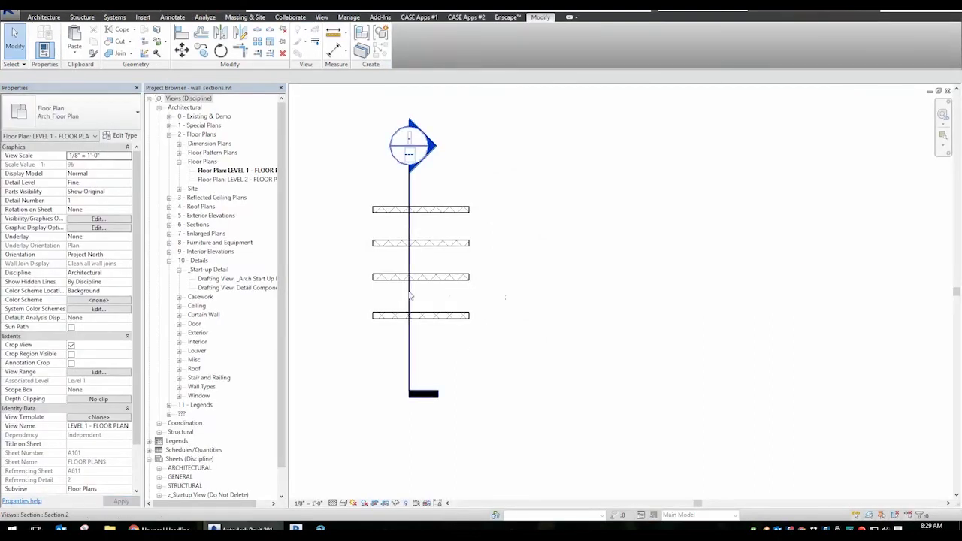
- In Section 2, open the CMU wall type's structure and its Sweeps list
right_click(409, 295)
left_click(448, 86)
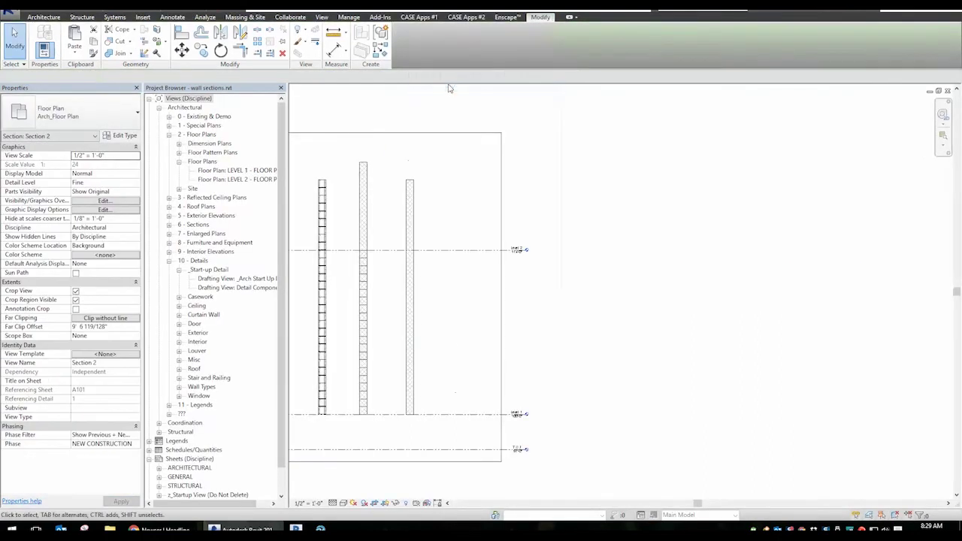
middle_click_drag(451, 343, 631, 370)
left_click(581, 339)
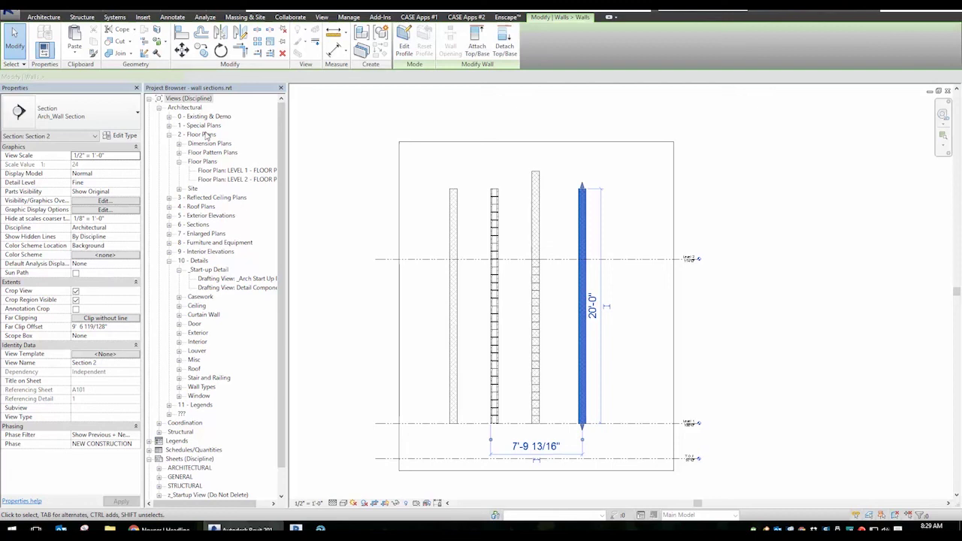
left_click(121, 135)
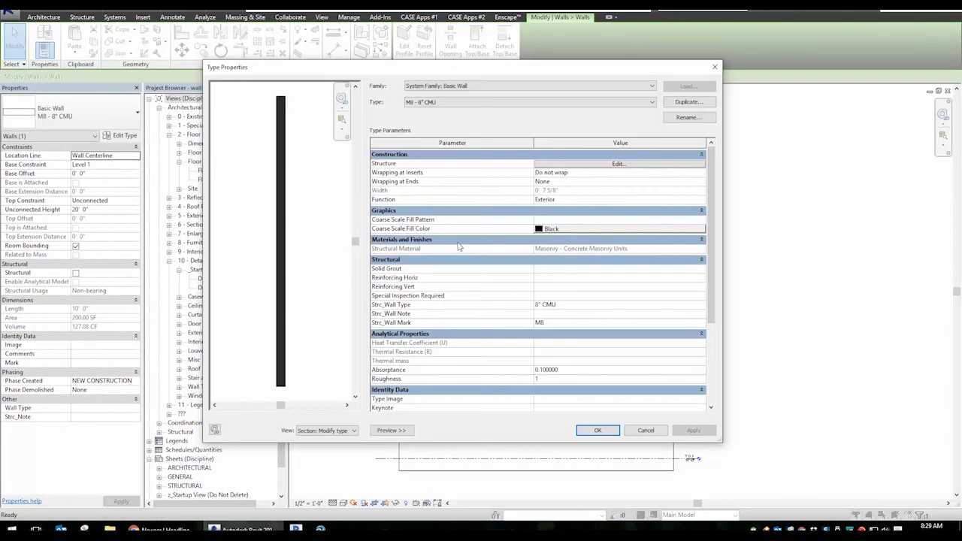
left_click(579, 164)
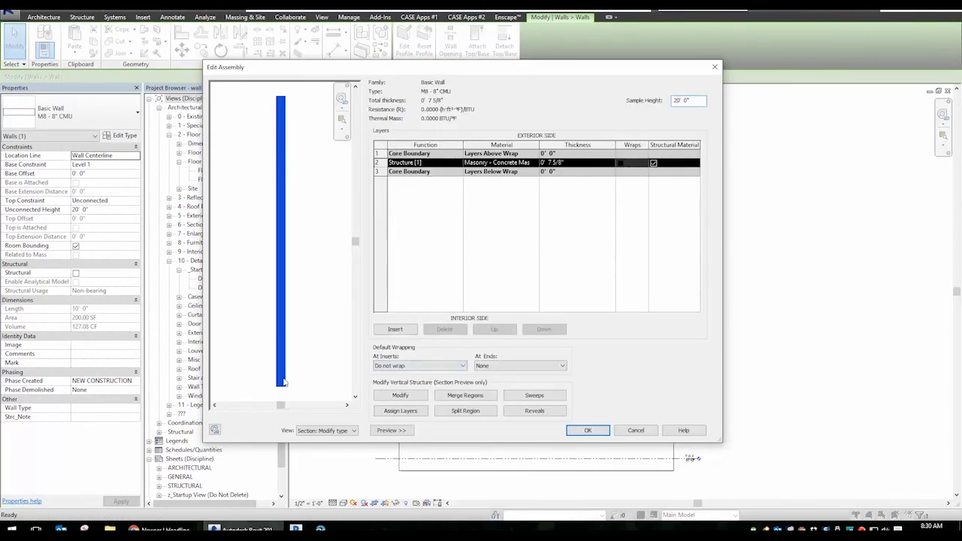
scroll(284, 381, "up", 3)
left_click(535, 395)
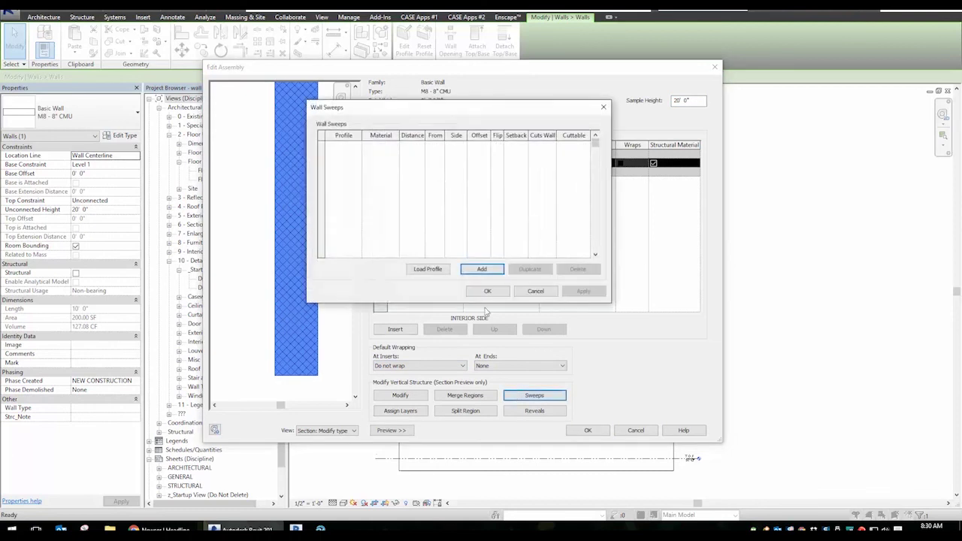
- Add a CMU Profile sweep and duplicate it into several rows
left_click(482, 269)
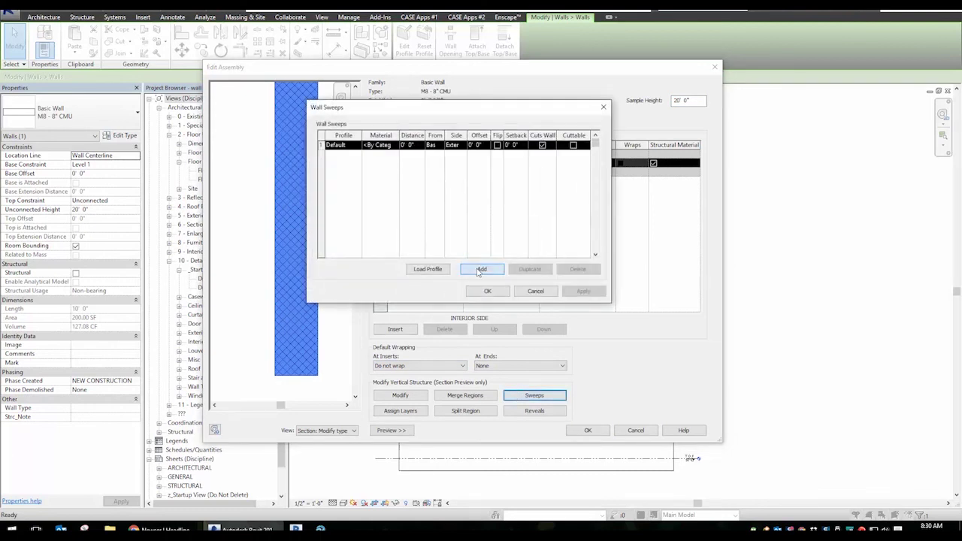
left_click(358, 147)
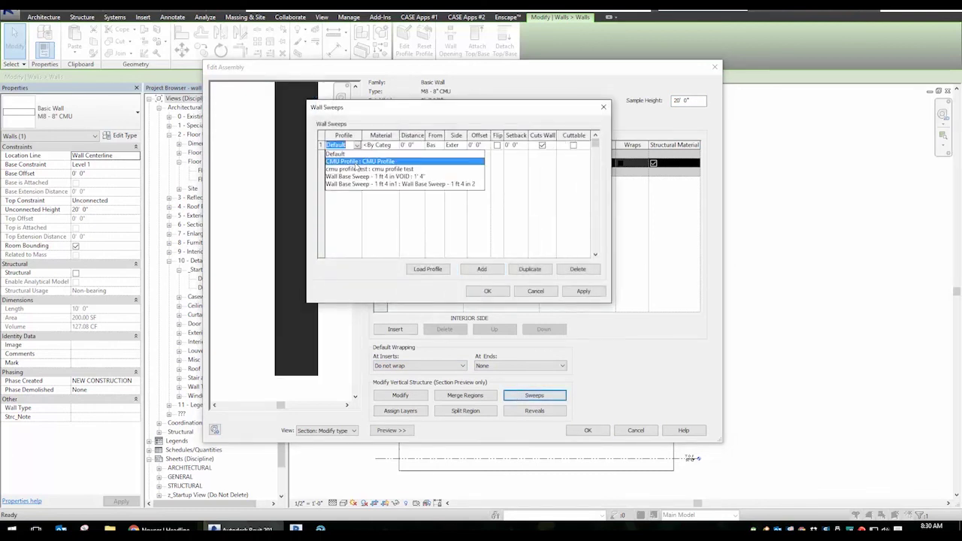
left_click(356, 161)
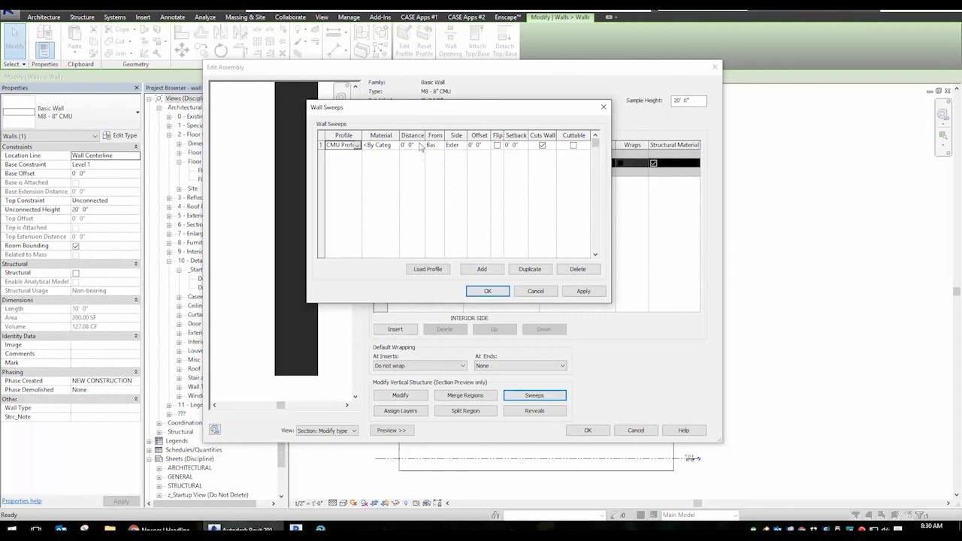
left_click(320, 144)
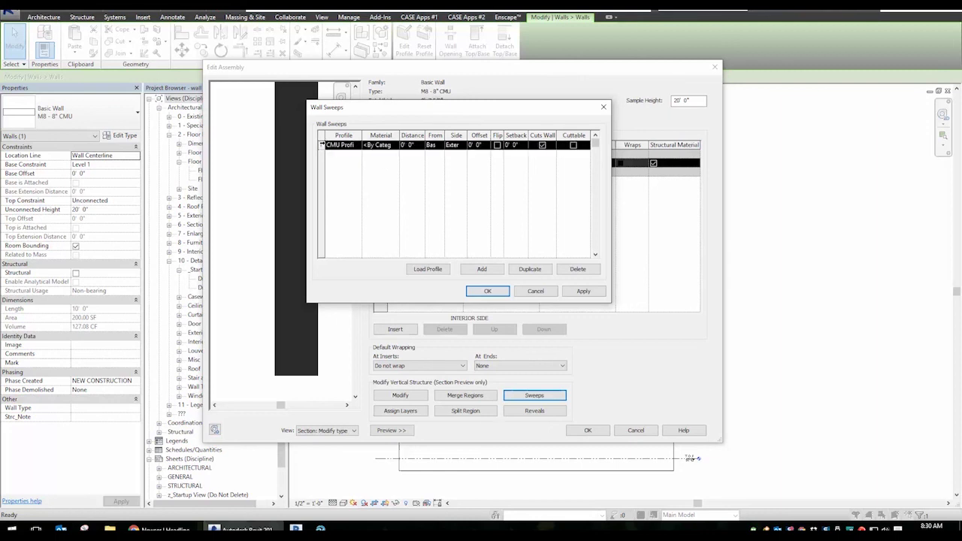
left_click(529, 269)
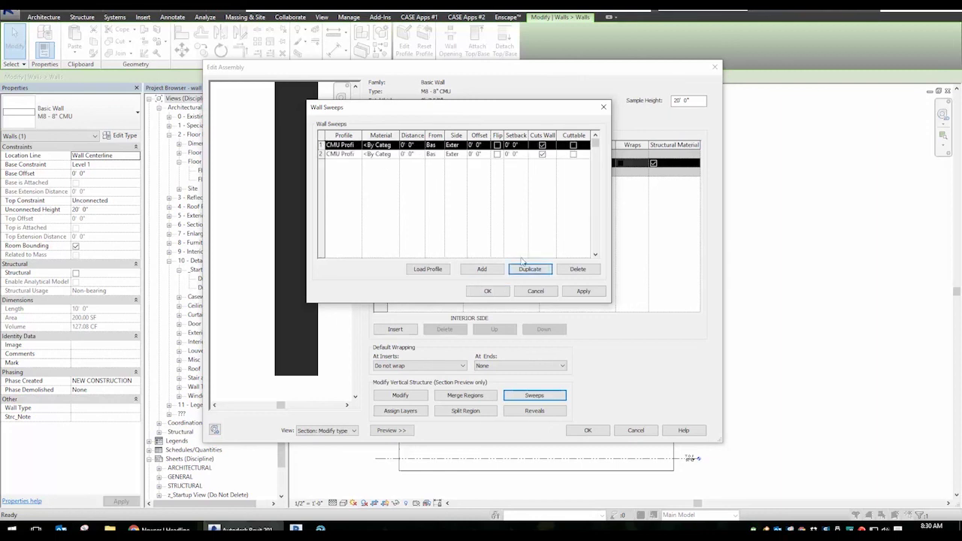
left_click(535, 269)
left_click(541, 270)
left_click(541, 270)
left_click(544, 271)
left_click(544, 271)
left_click(547, 272)
left_click(547, 271)
left_click(547, 272)
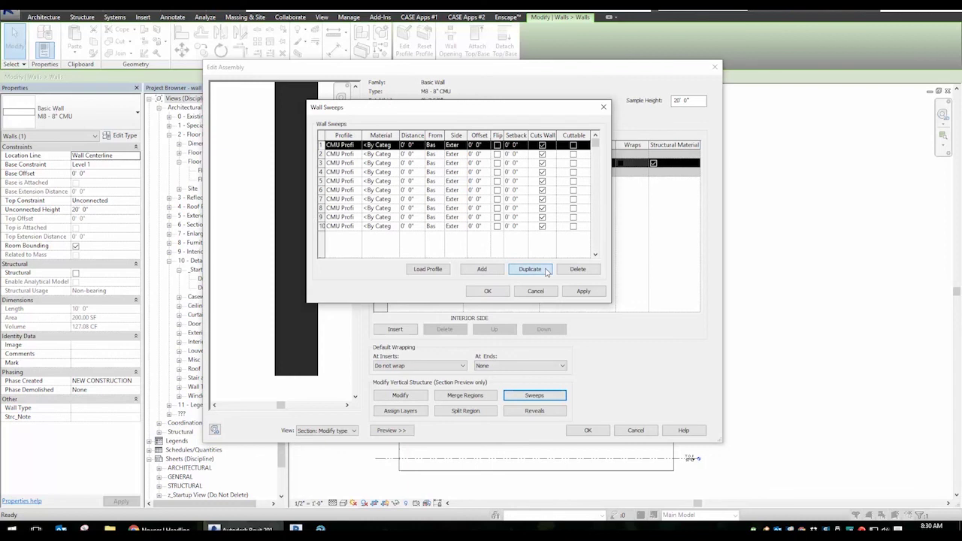
left_click(547, 271)
left_click(547, 271)
left_click(547, 271)
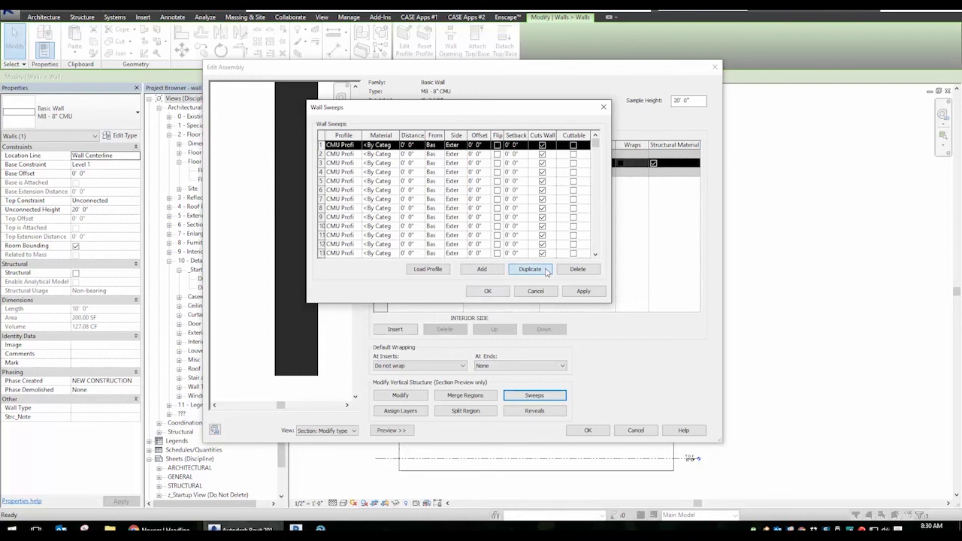
- Set the sweep distances to 8", 1'4" and 2'0" and accept the sweeps
left_click(421, 154)
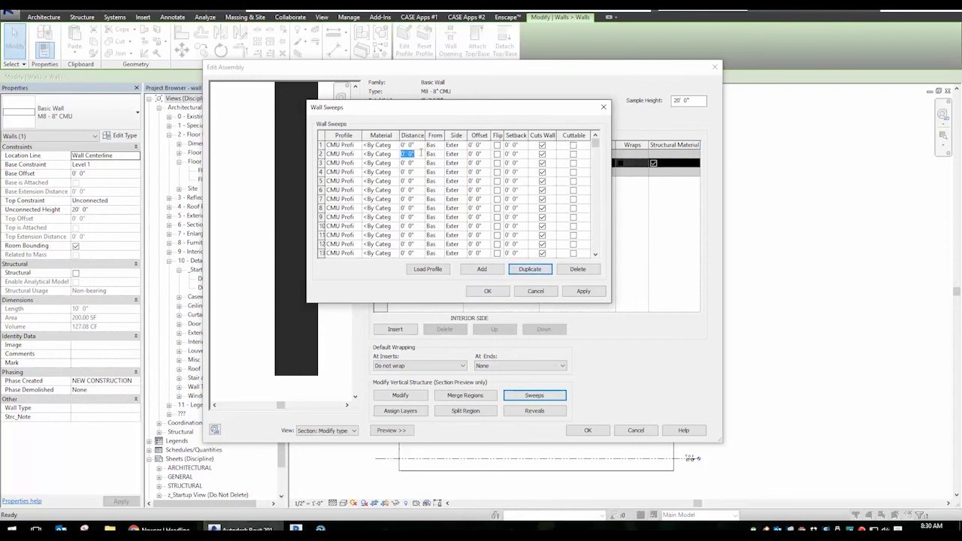
type("8\"")
key("Tab")
left_click(410, 163)
type("0 16")
key("Tab")
left_click(417, 172)
type("0 24")
key("Tab")
left_click(422, 181)
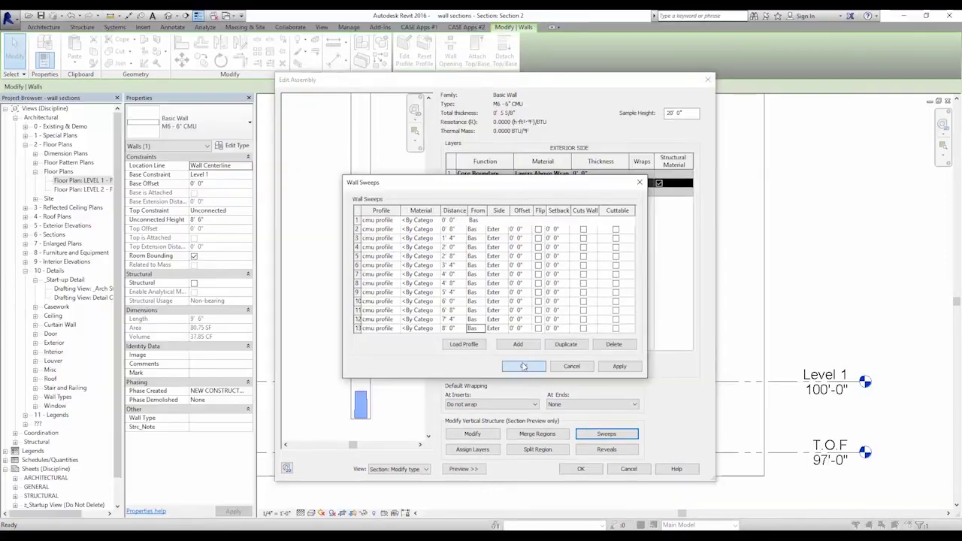
left_click(533, 357)
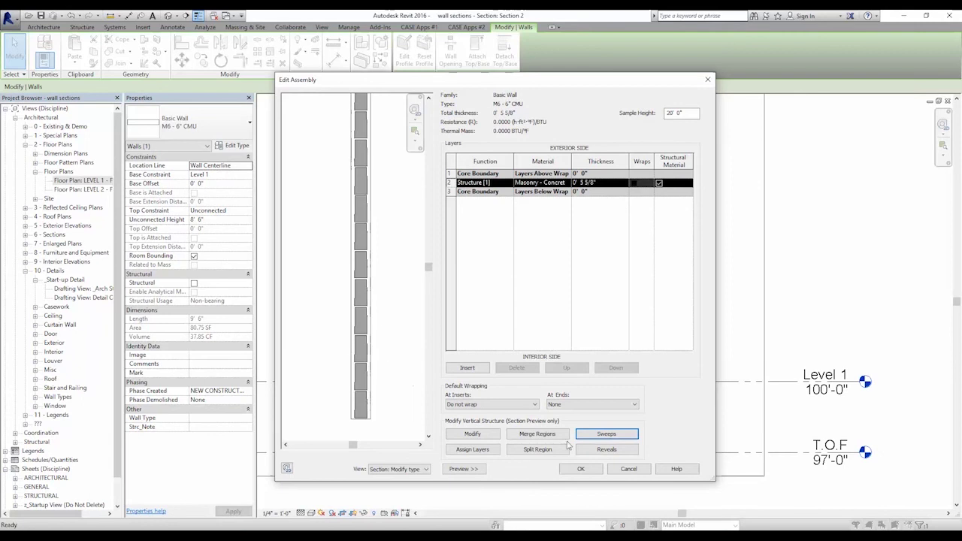
- Apply the Edit Assembly and Type Properties changes and zoom into the section
left_click(581, 468)
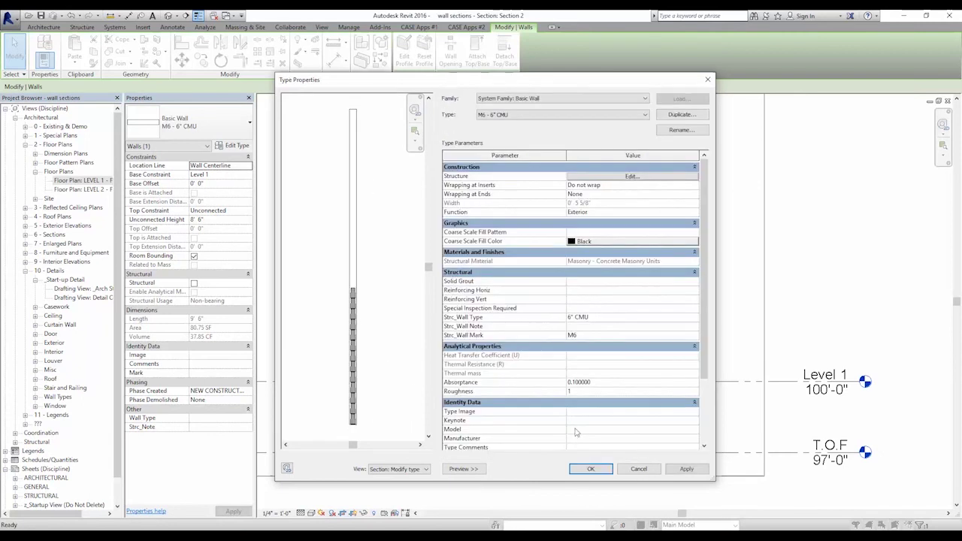
left_click(591, 468)
left_click(579, 323)
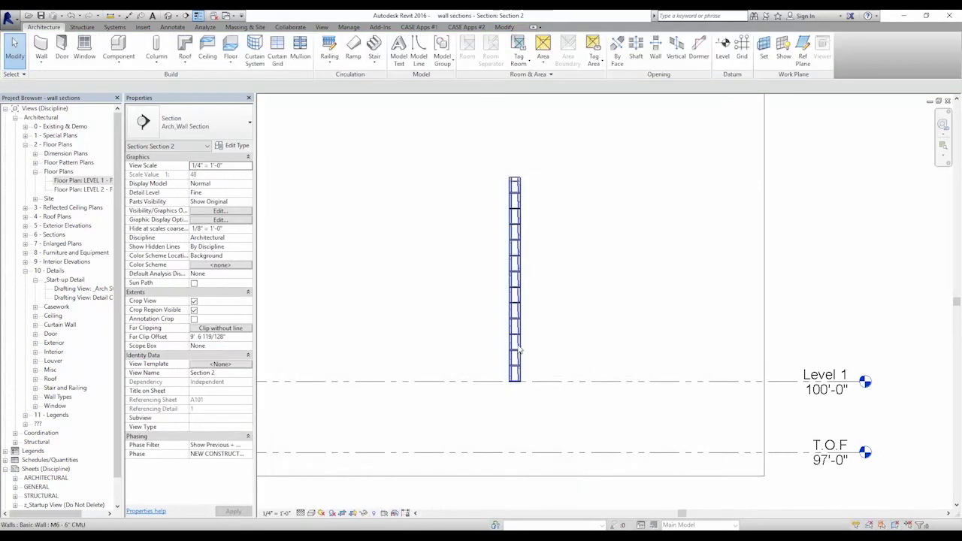
scroll(519, 349, "up", 3)
scroll(575, 290, "down", 1)
scroll(508, 182, "up", 1)
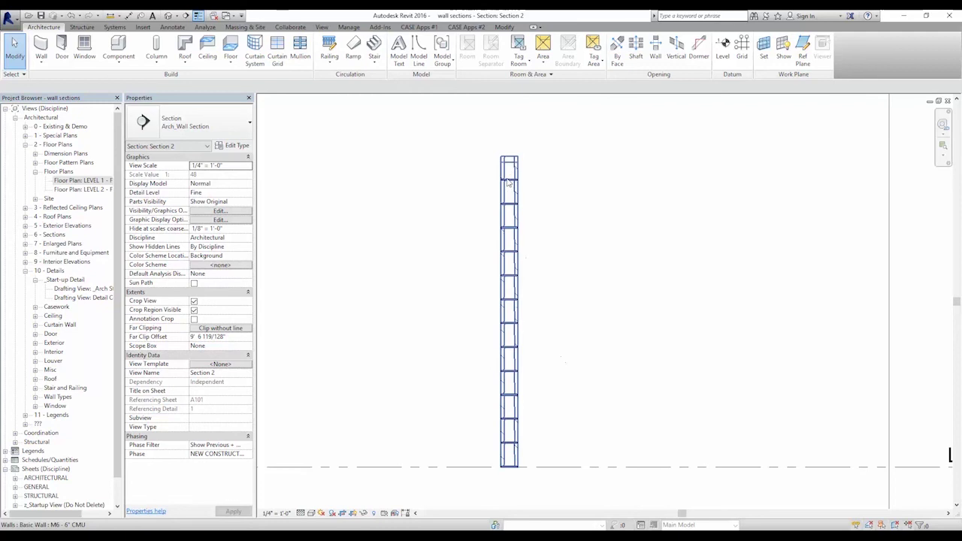
- Drag the CMU wall's top grip to set its height to 9'4"
left_click(518, 170)
left_click_drag(509, 156, 508, 134)
left_click(580, 159)
left_click(510, 132)
left_click(603, 268)
left_click(508, 267)
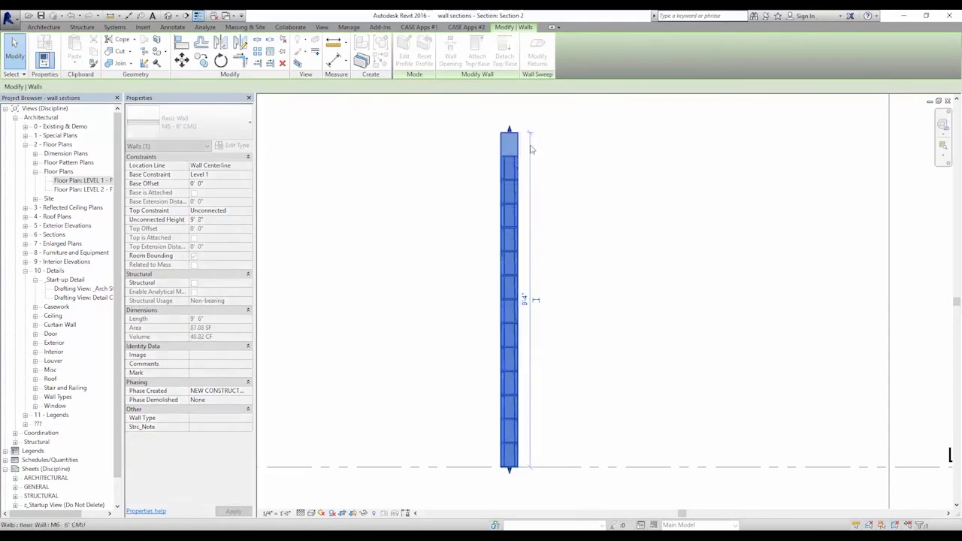
left_click(600, 195)
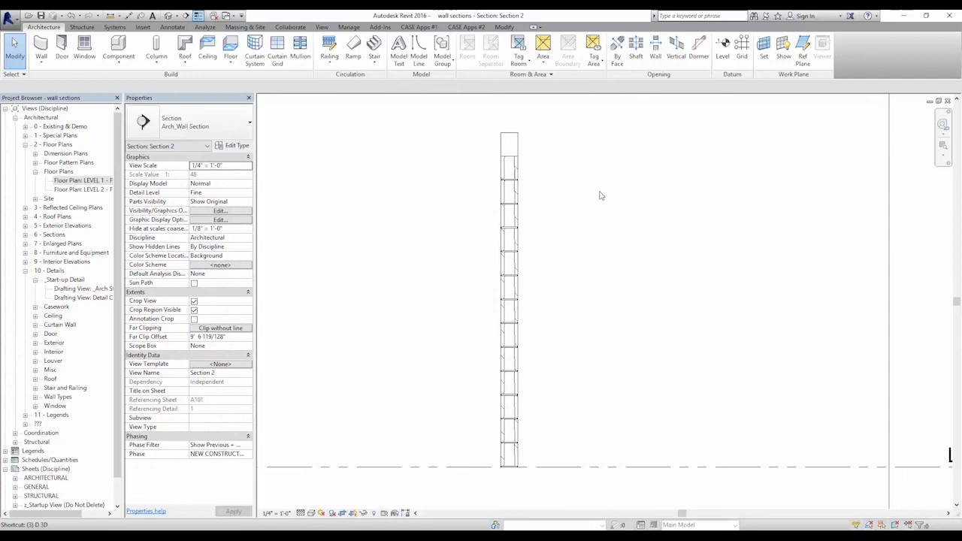
- Switch to the default 3D view with 3D and select the M6 - 6" CMU wall to inspect its coursing
key("3")
key("d")
left_click(697, 229)
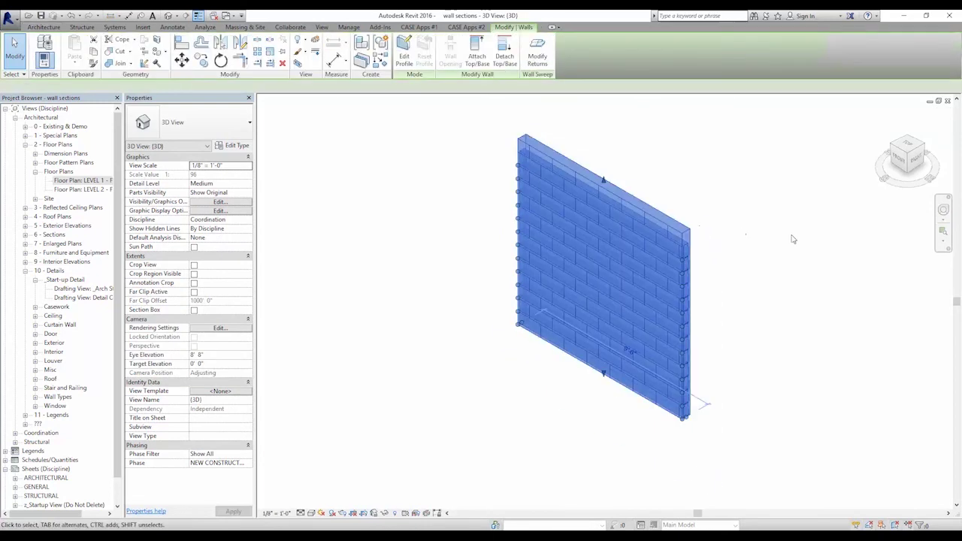
left_click(792, 236)
left_click(697, 238)
key("Escape")
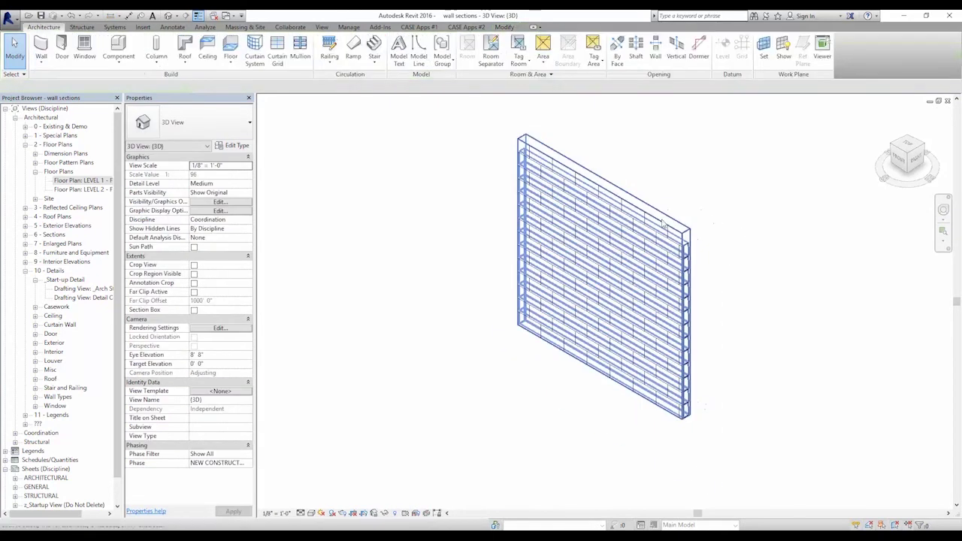
left_click(694, 265)
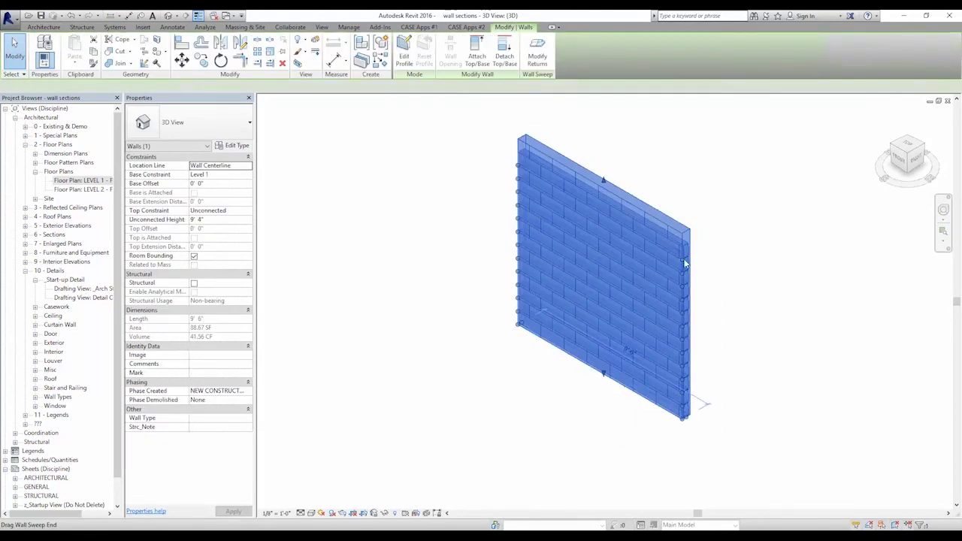
double_click(694, 266)
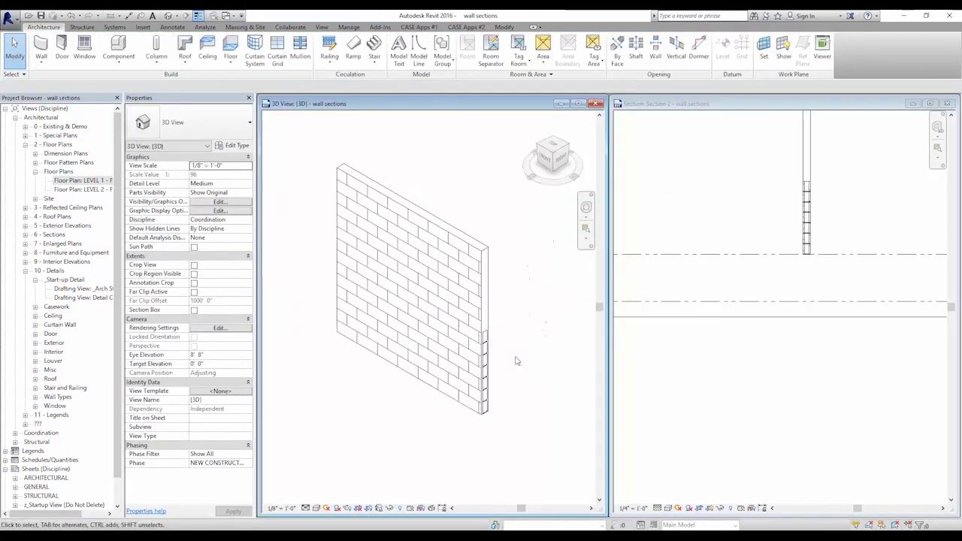
left_click(533, 314)
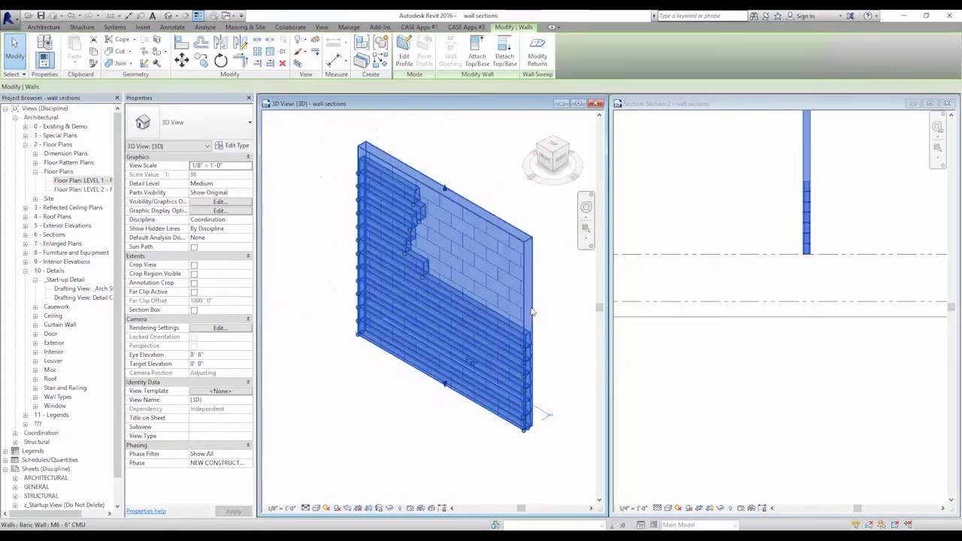